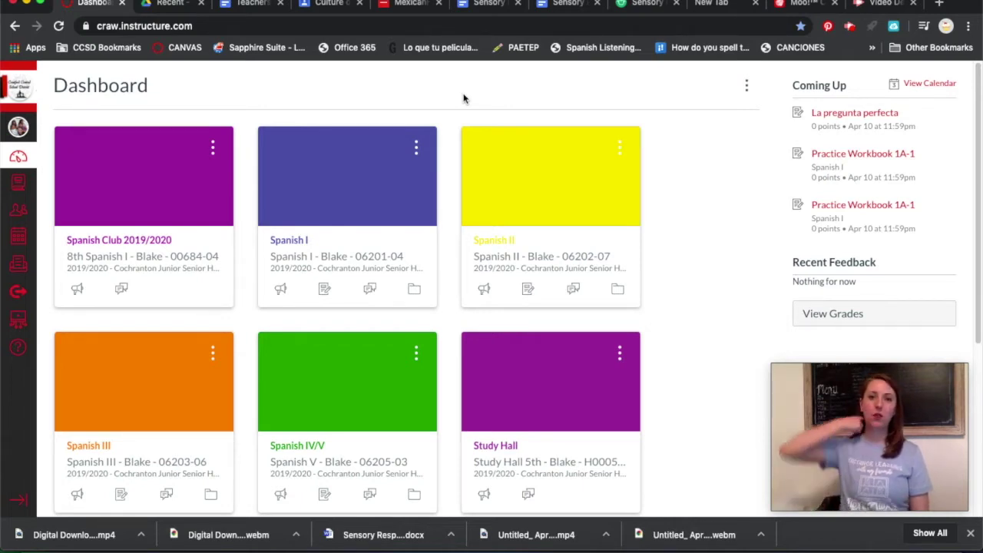
# View the MexicanFoodTD.mp4 video page, then examine the sense rows of the Sensory Responses document.
pyautogui.click(395, 5)
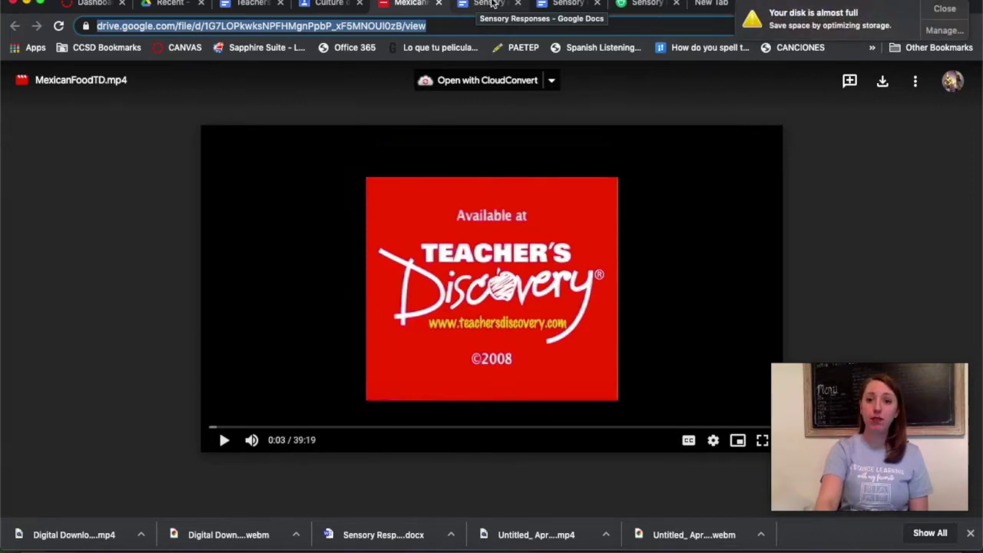
pyautogui.click(945, 9)
pyautogui.click(483, 7)
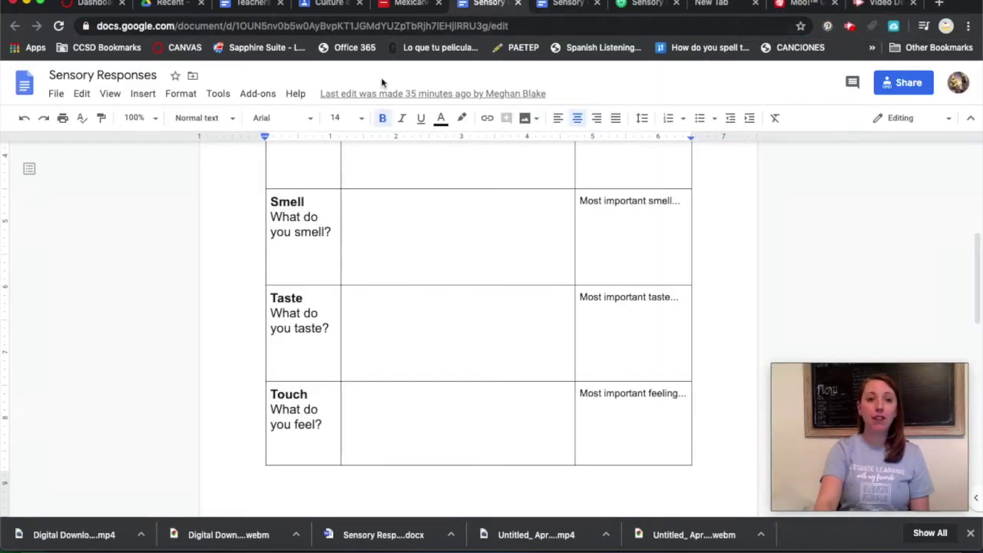
pyautogui.scroll(5, 389, 236)
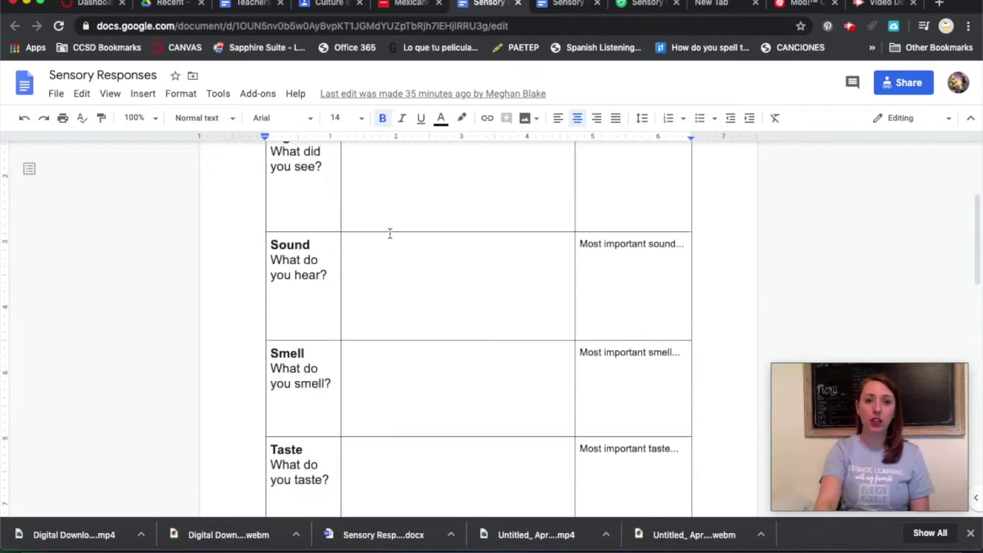
pyautogui.scroll(-3, 327, 232)
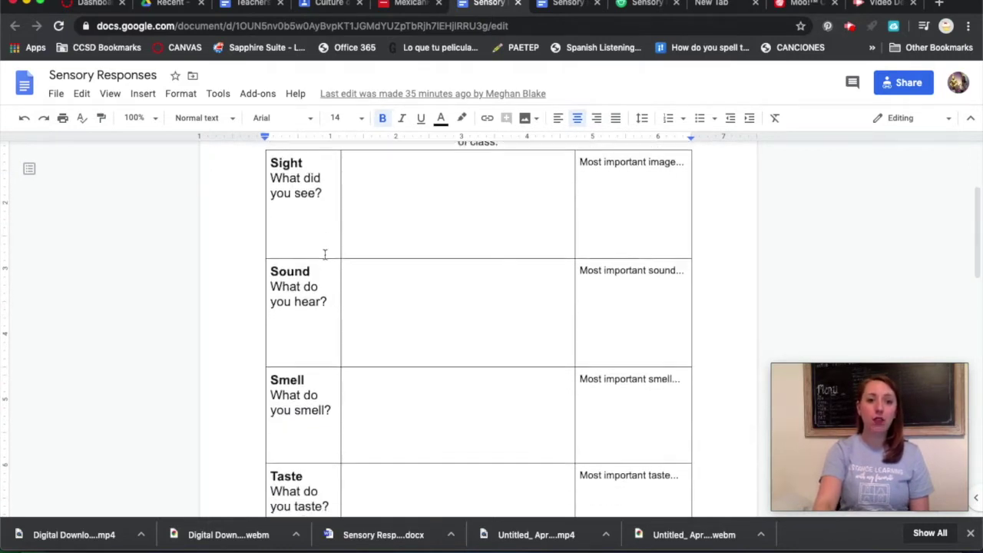
pyautogui.scroll(-2, 350, 275)
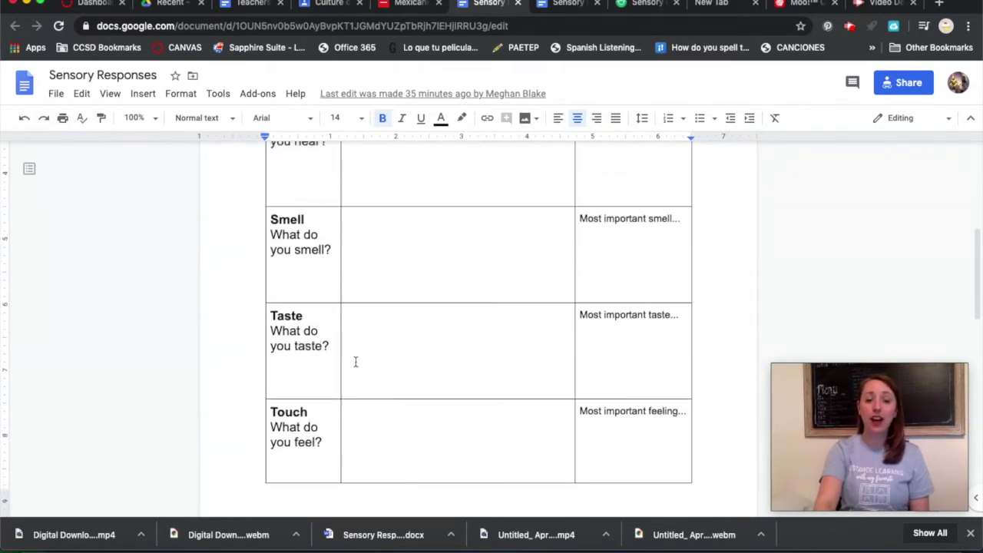
# Enter "Trajineras" in the blank answer cell of the Sight row.
pyautogui.scroll(6, 429, 235)
pyautogui.click(408, 275)
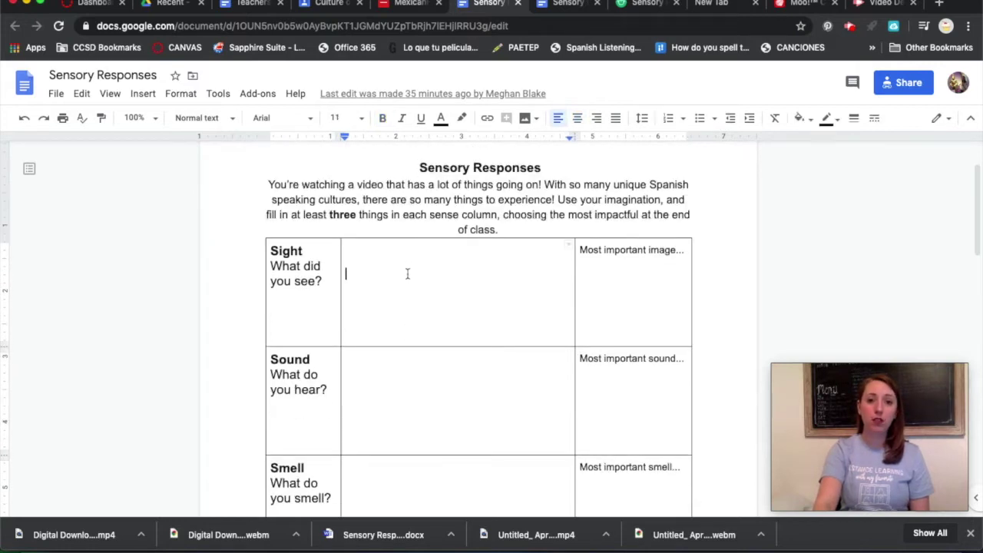
pyautogui.write('Trajineras')
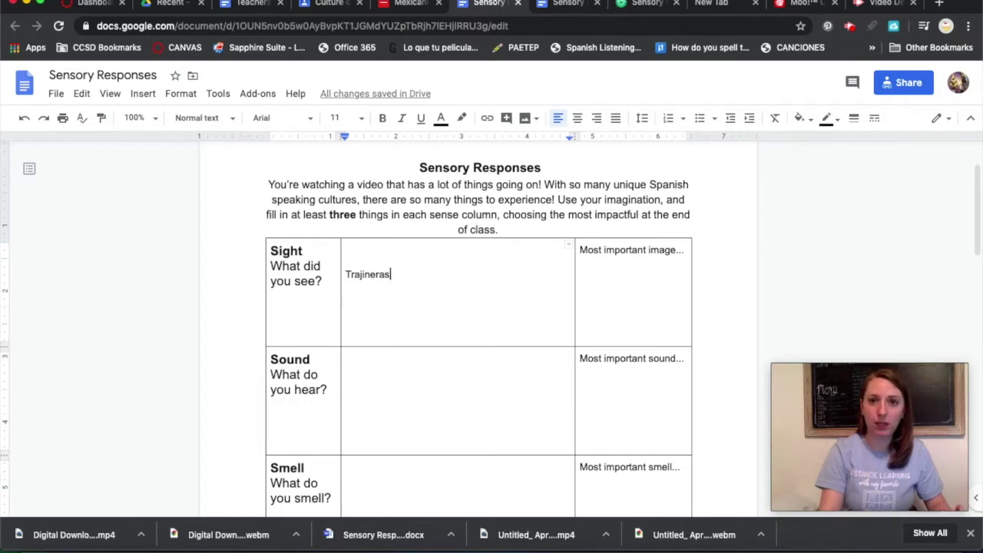
# Examine the Sensory Response Graphic Organizer listing on Teachers Pay Teachers, including its product description and Google Doc link.
pyautogui.click(647, 6)
pyautogui.scroll(3, 560, 184)
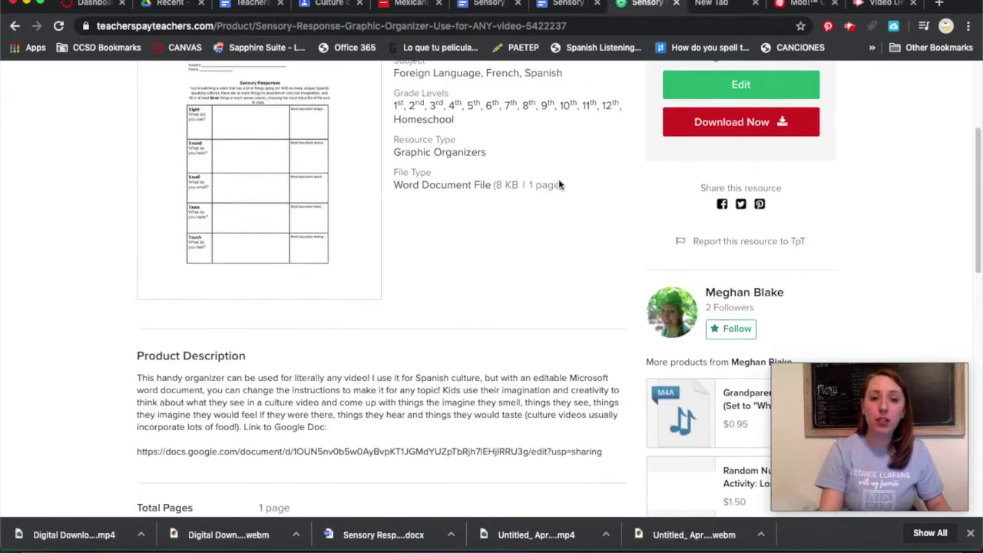
pyautogui.scroll(3, 572, 189)
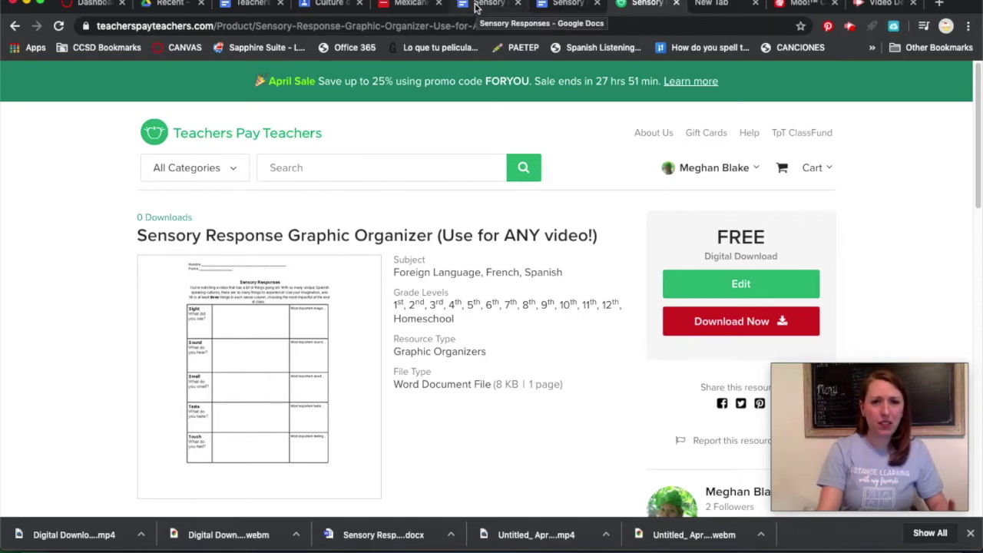
pyautogui.scroll(-3, 499, 199)
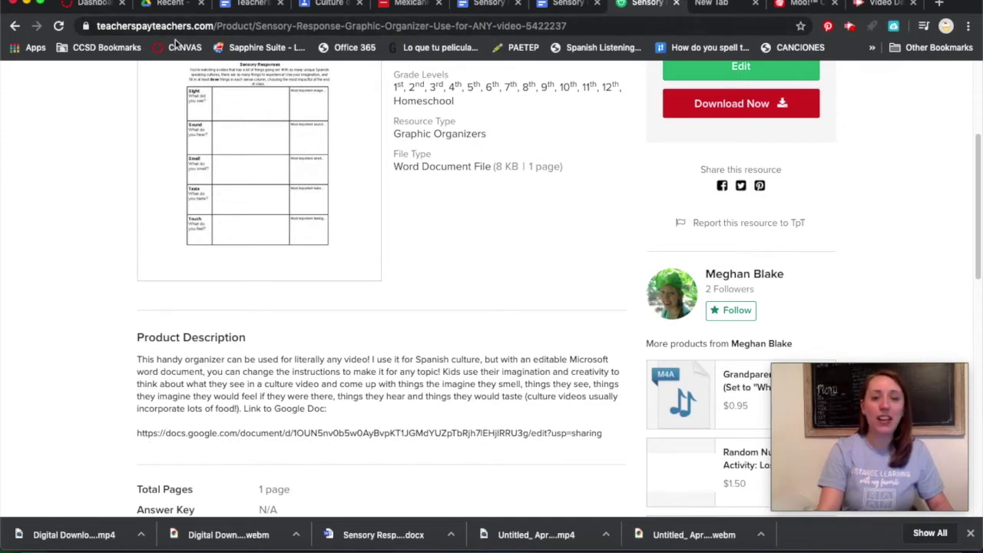
# Check the Sensory Responses document's option for making a copy and view the MexicanFoodTD.mp4 video page.
pyautogui.click(242, 8)
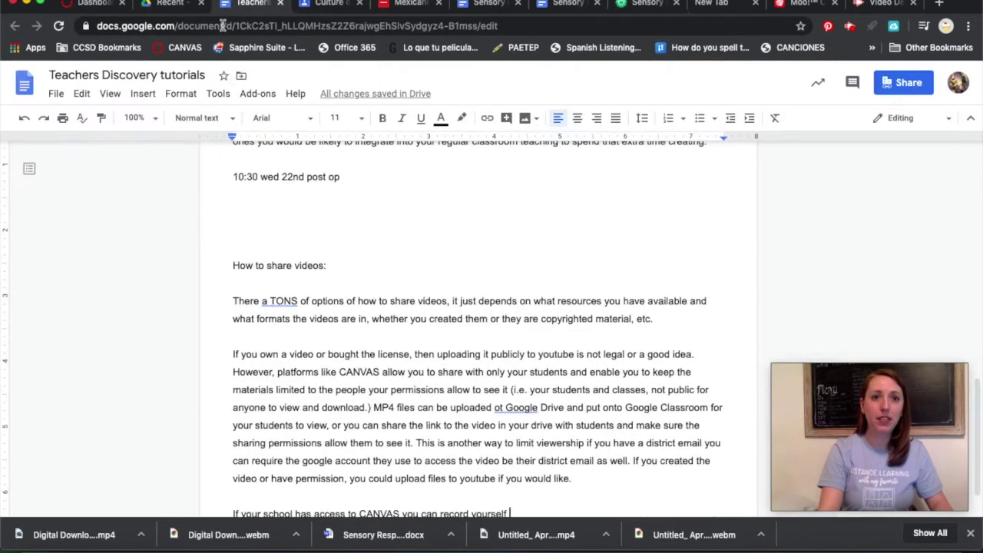
pyautogui.click(480, 7)
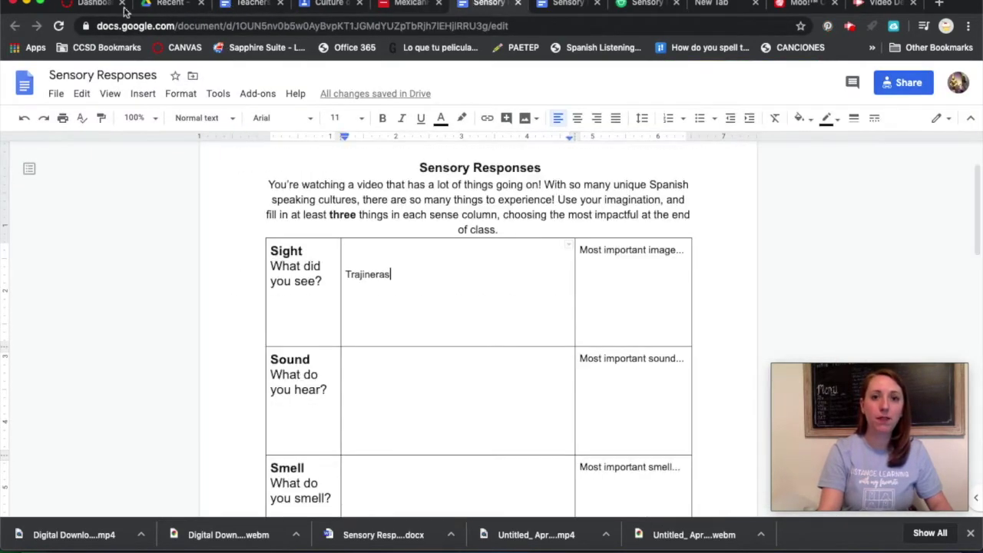
pyautogui.click(57, 93)
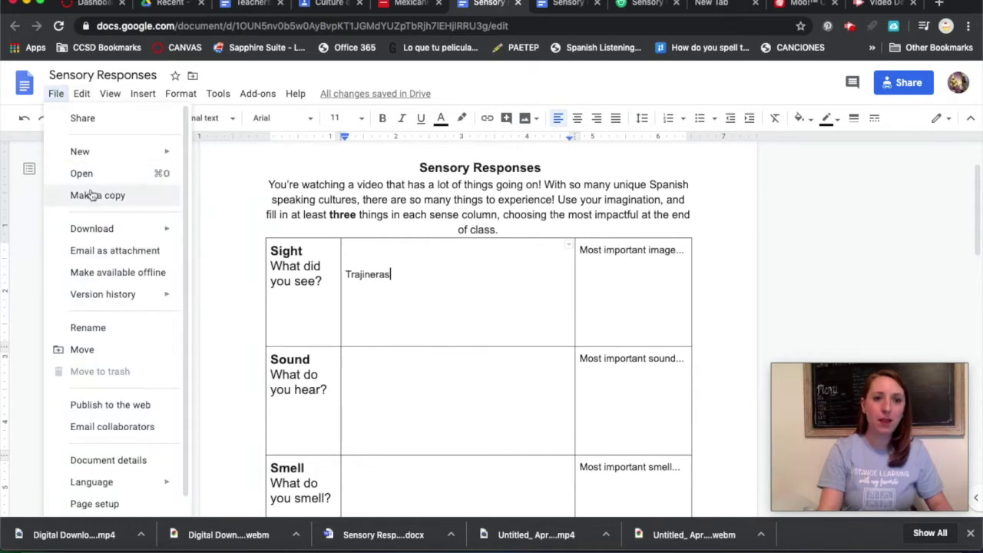
pyautogui.click(56, 94)
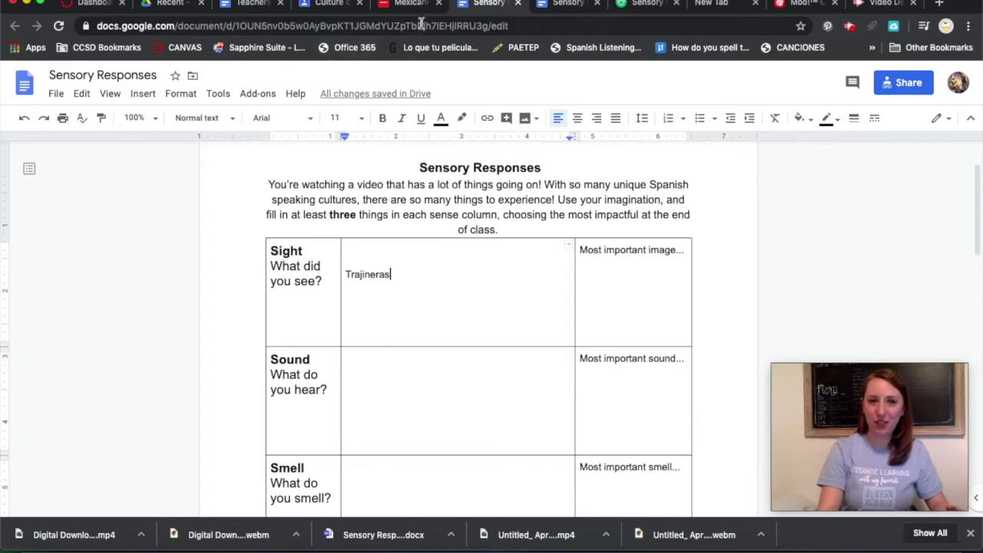
pyautogui.click(400, 5)
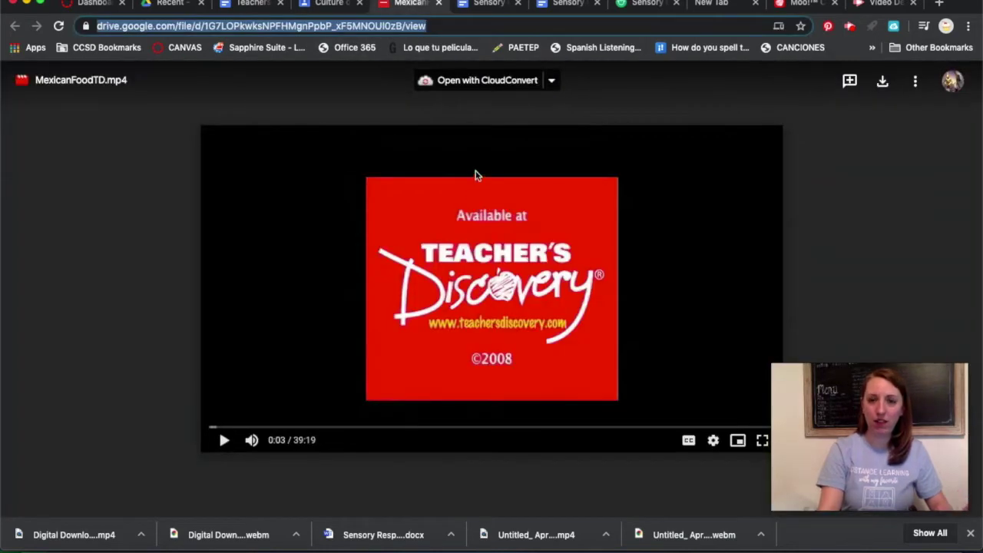
pyautogui.click(496, 9)
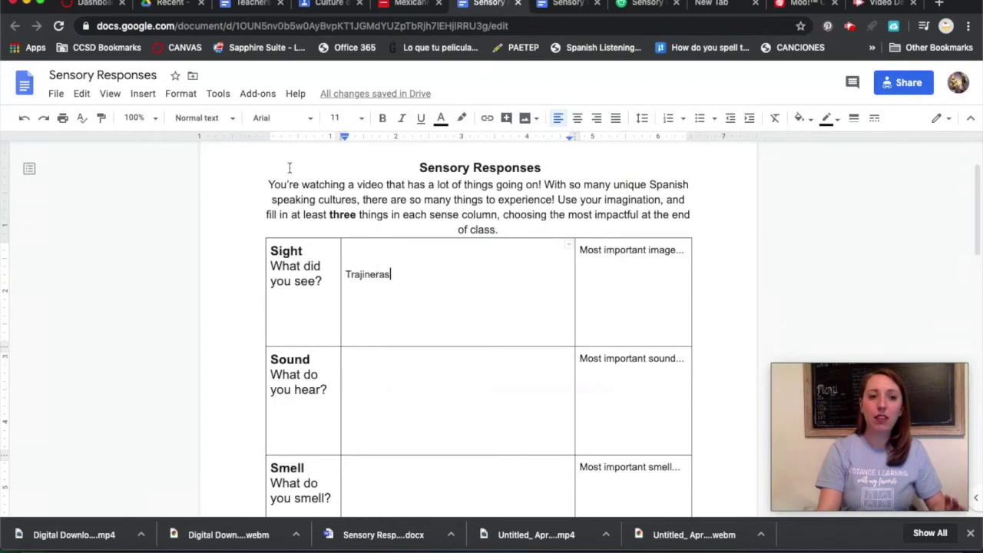
# Switch to Canvas and open the Assignments page of the Spanish I course.
pyautogui.click(87, 5)
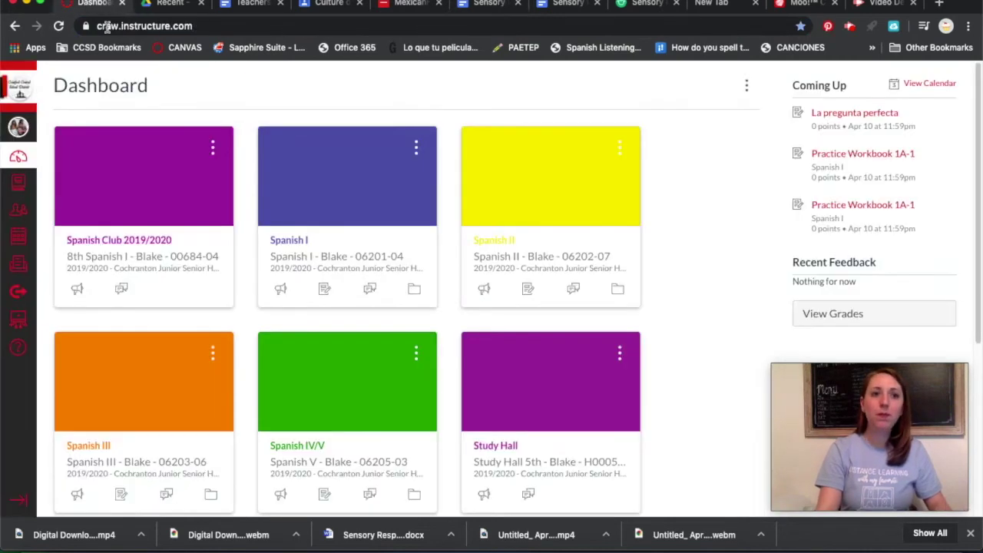
pyautogui.click(291, 250)
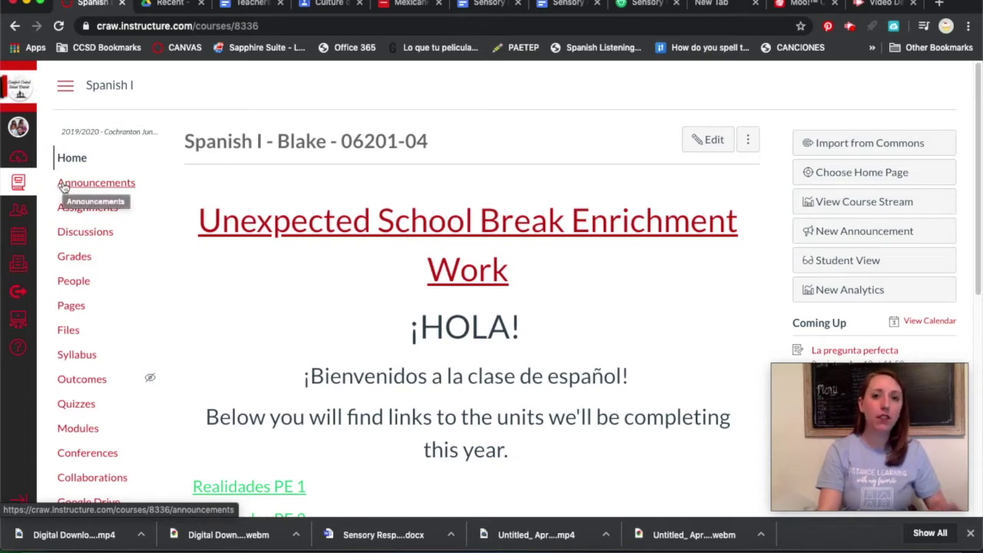
pyautogui.click(92, 213)
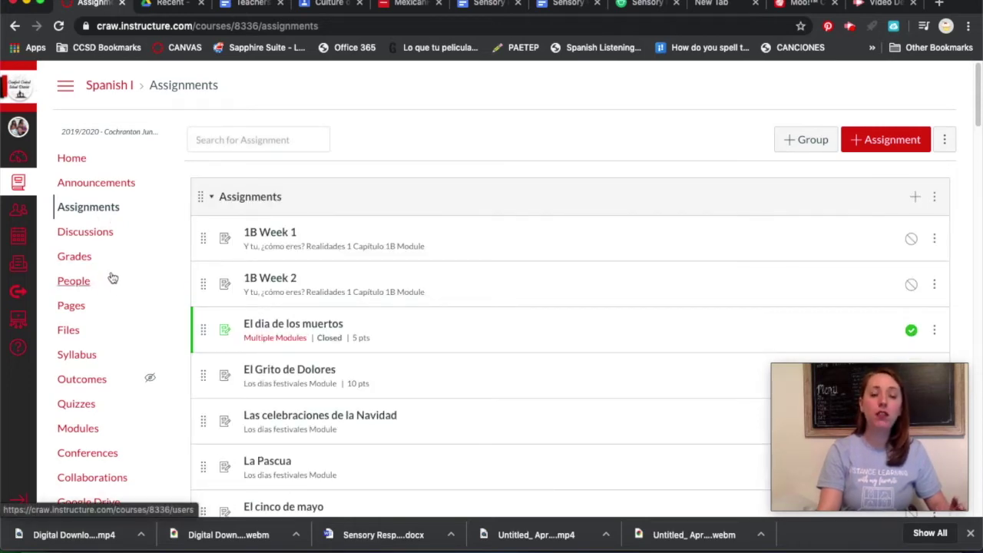
pyautogui.scroll(-3, 111, 277)
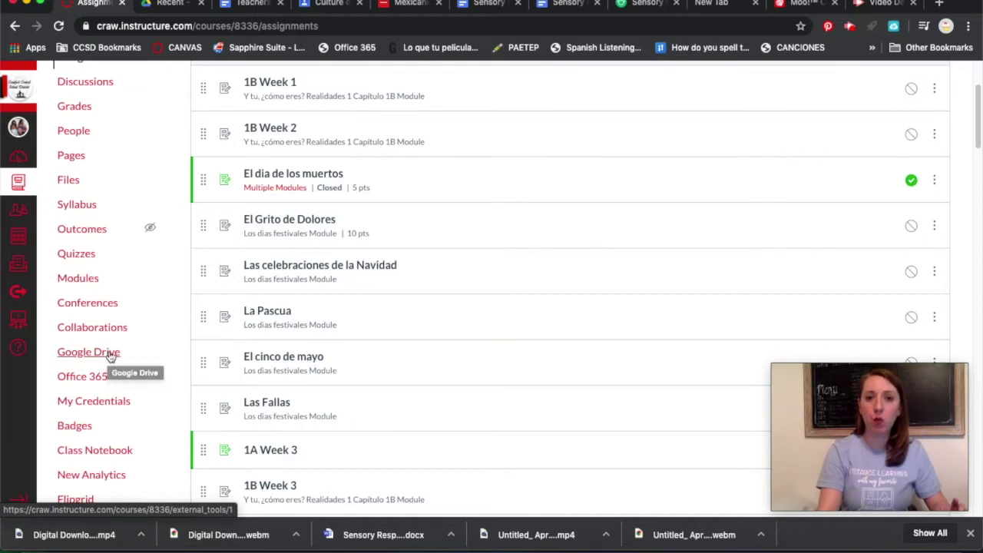
pyautogui.scroll(3, 112, 356)
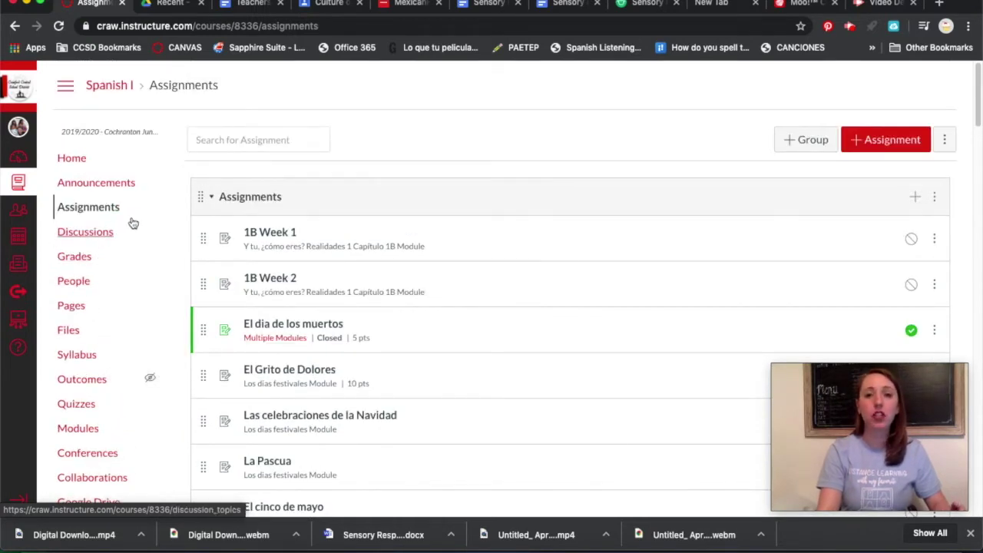
# Create an assignment titled "Culture of Mexican Food" and begin its description with "Watch the video".
pyautogui.click(869, 147)
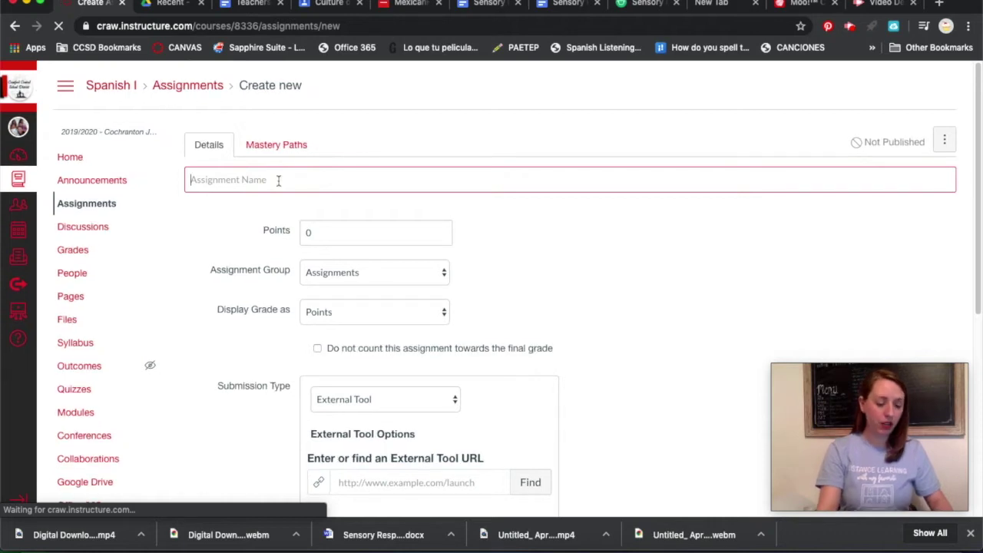
pyautogui.write('Culture of Mexican Food')
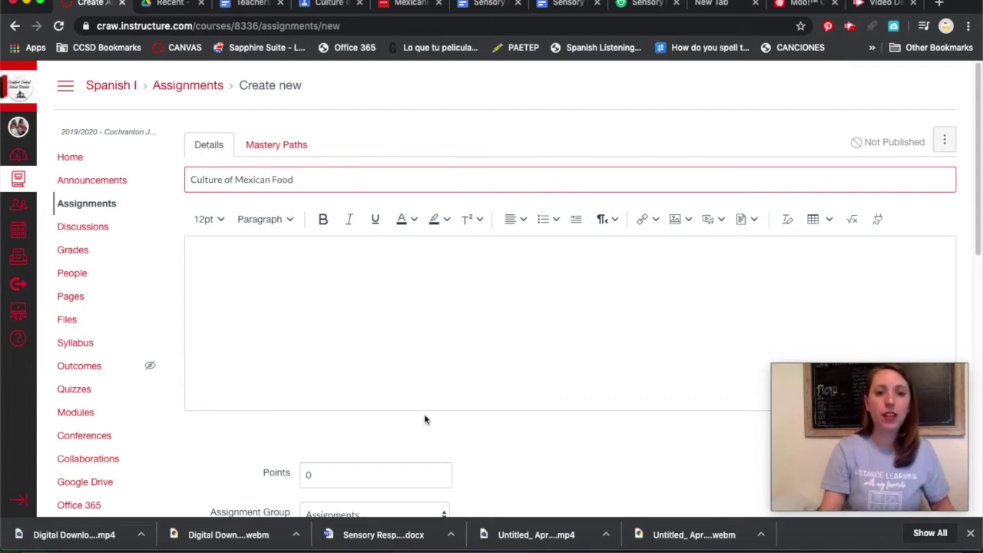
pyautogui.click(305, 330)
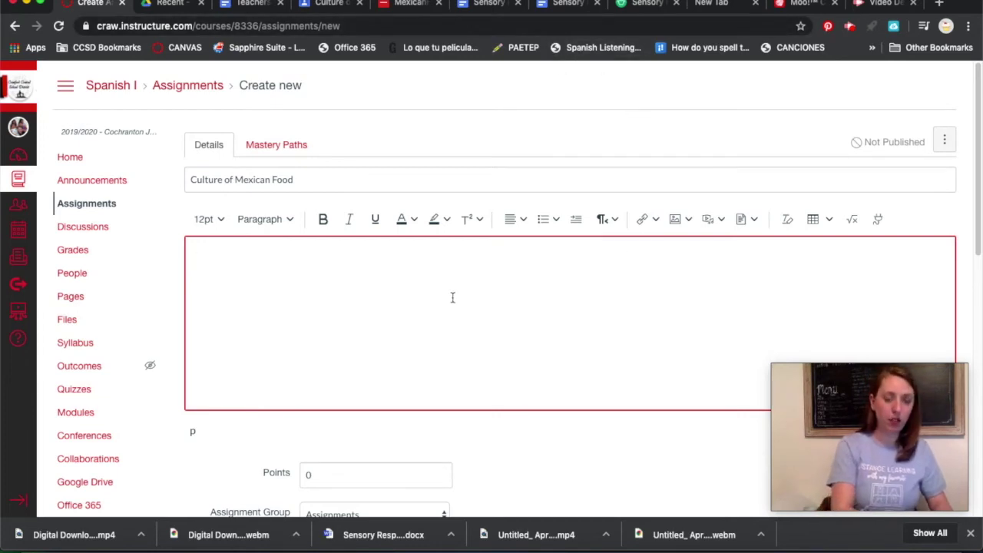
pyautogui.write('Watch teh')
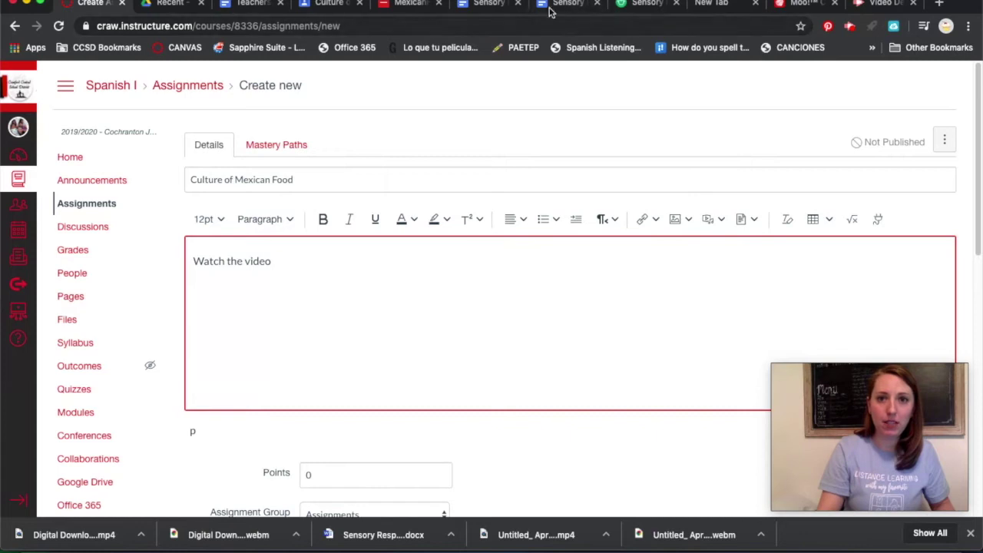
# Copy the instruction text of the Culture of Mexican Food assignment in Google Classroom.
pyautogui.click(315, 6)
pyautogui.moveTo(254, 224); pyautogui.dragTo(450, 254)
pyautogui.hotkey('ctrl', 'c')
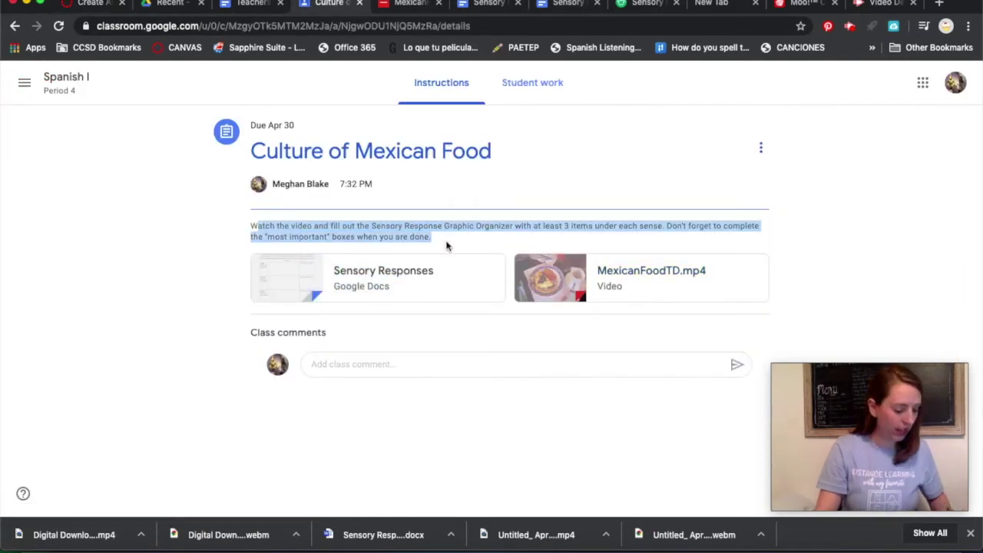
pyautogui.click(96, 4)
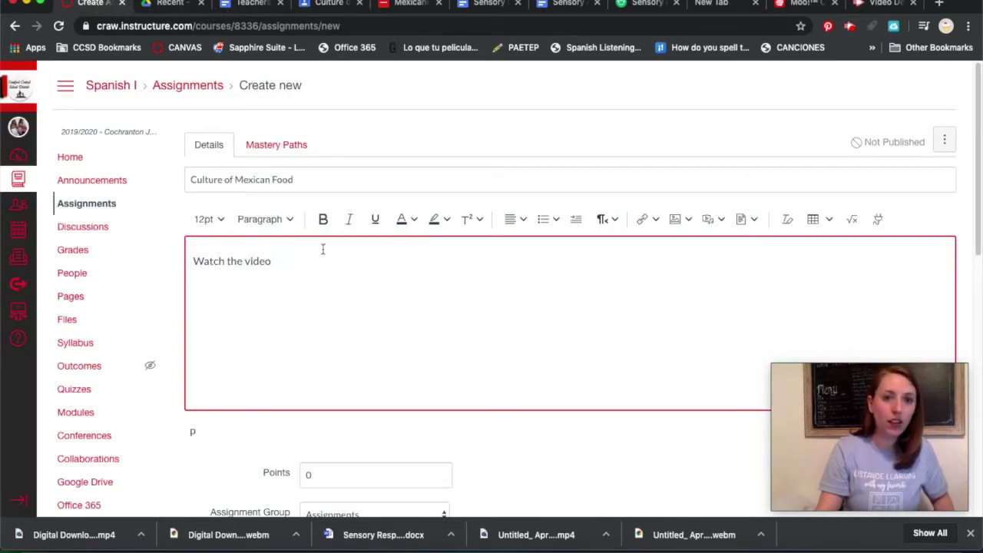
pyautogui.click(326, 5)
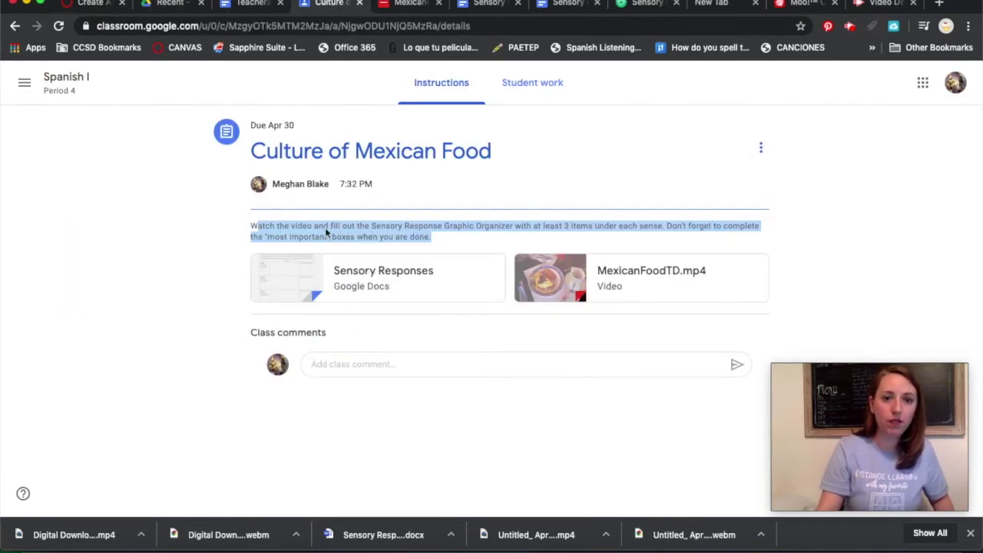
pyautogui.rightClick(326, 232)
pyautogui.click(361, 255)
# Replace the draft wording in the Canvas description with the copied instructions so they start with a single "Watch the video".
pyautogui.click(66, 5)
pyautogui.moveTo(290, 264); pyautogui.dragTo(220, 262)
pyautogui.rightClick(229, 265)
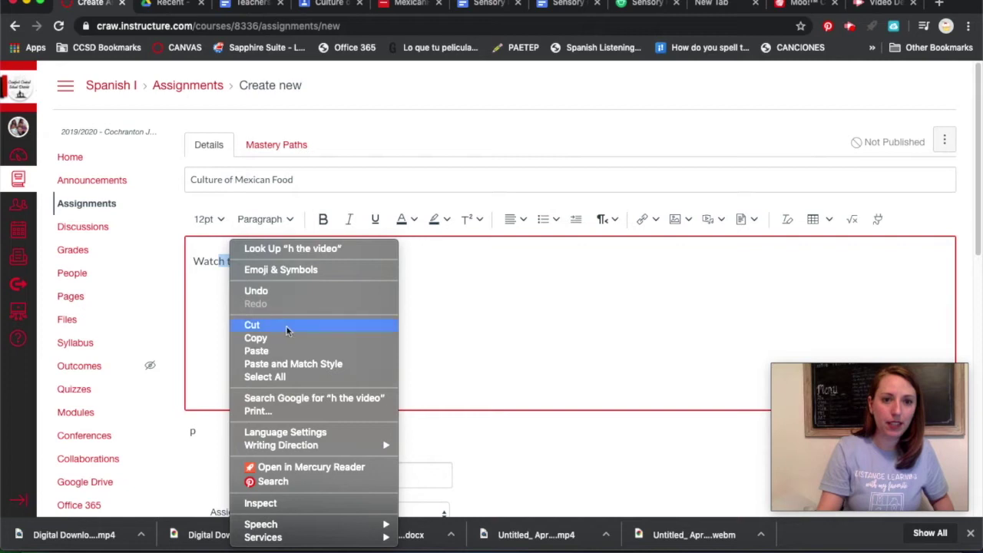
pyautogui.click(299, 349)
pyautogui.click(228, 263)
pyautogui.press('BackSpace')
pyautogui.press('BackSpace')
pyautogui.press('BackSpace')
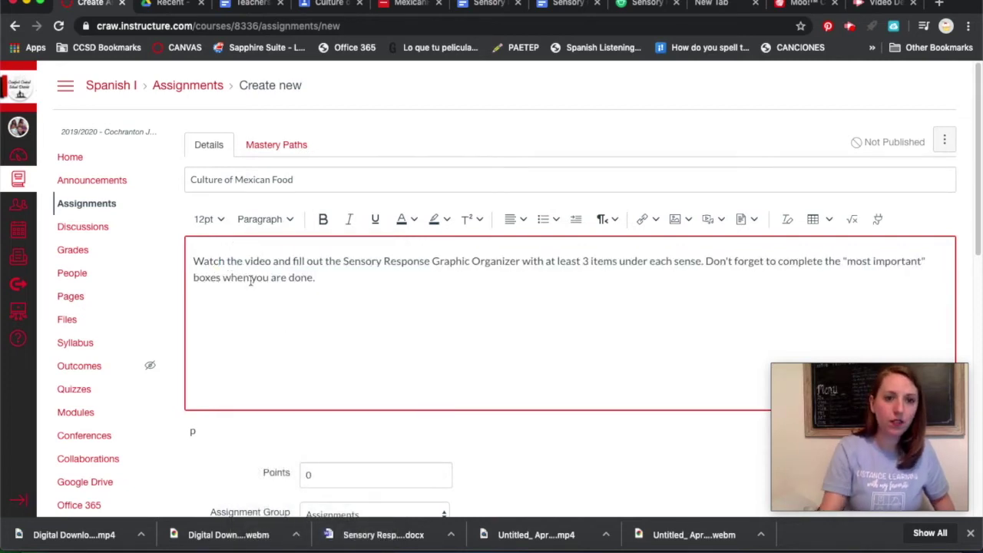
# Open the Google Apps external tool for inserting content after the instructions in the assignment description.
pyautogui.click(366, 310)
pyautogui.scroll(-1, 373, 308)
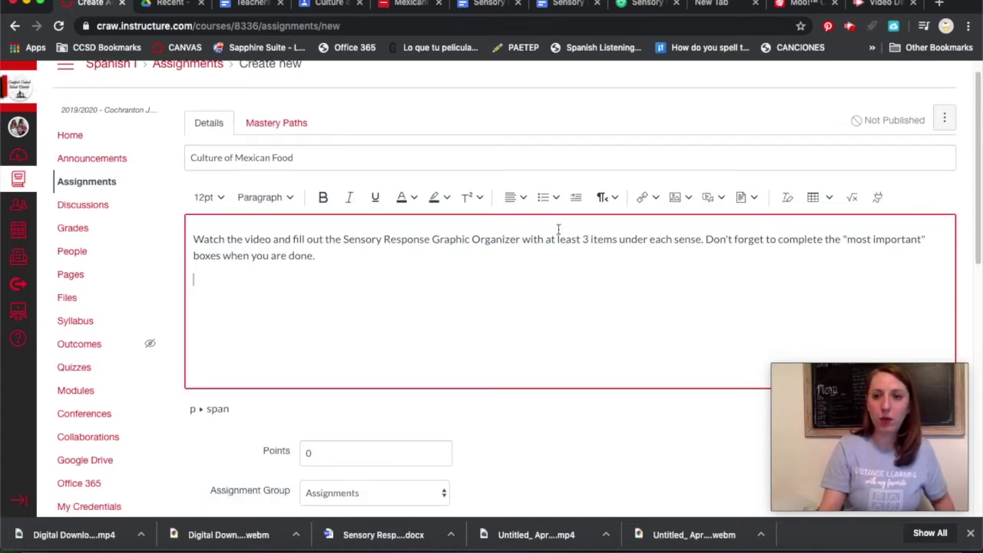
pyautogui.click(877, 199)
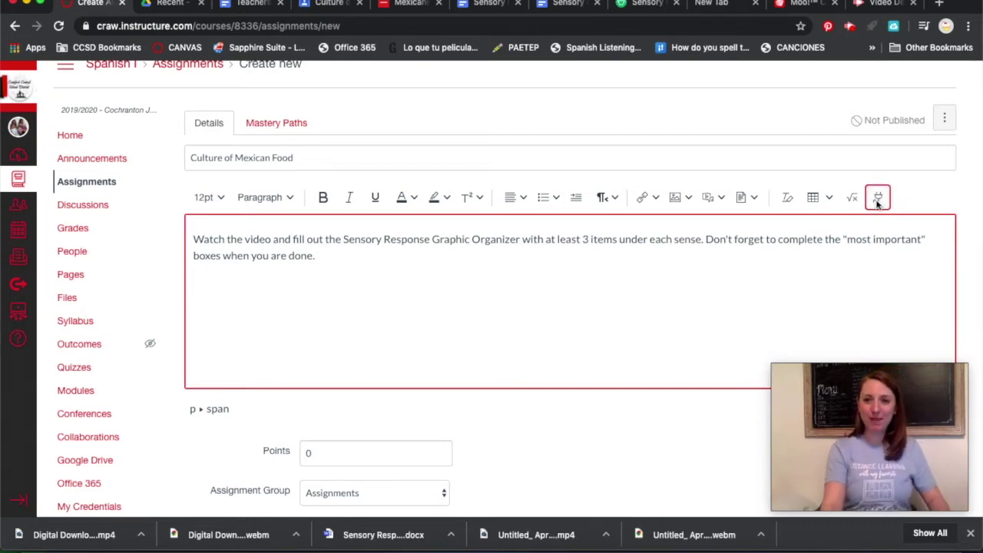
pyautogui.scroll(-2, 490, 307)
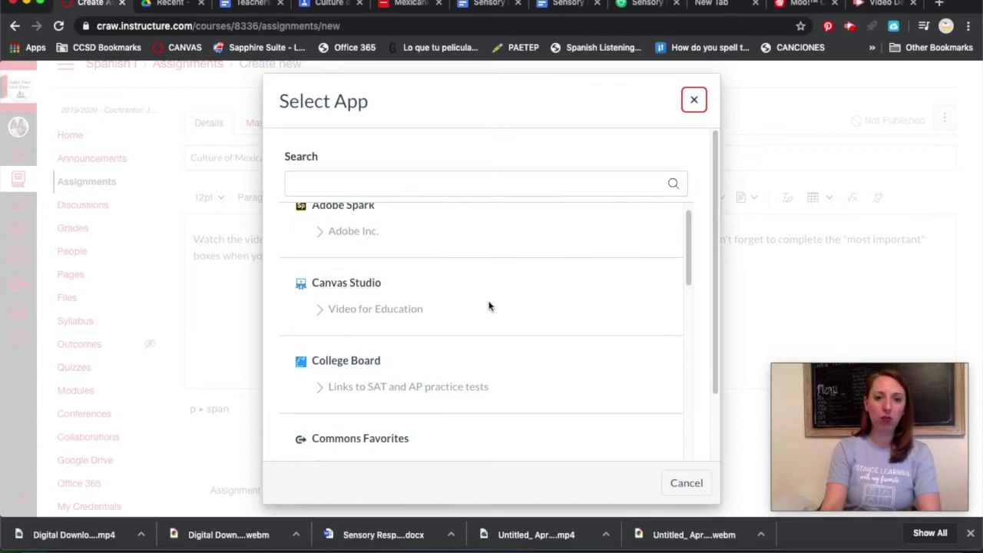
pyautogui.scroll(-5, 491, 309)
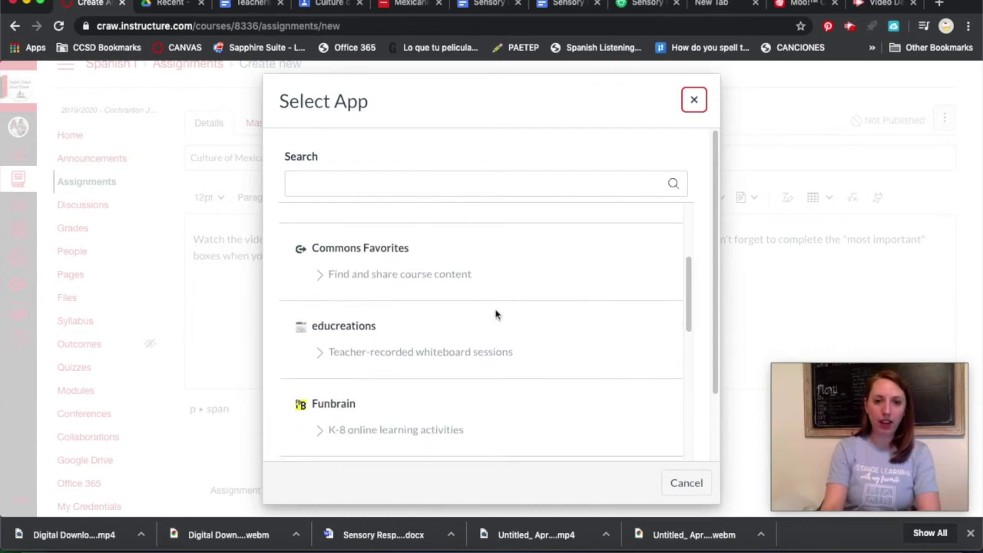
pyautogui.scroll(-2, 493, 316)
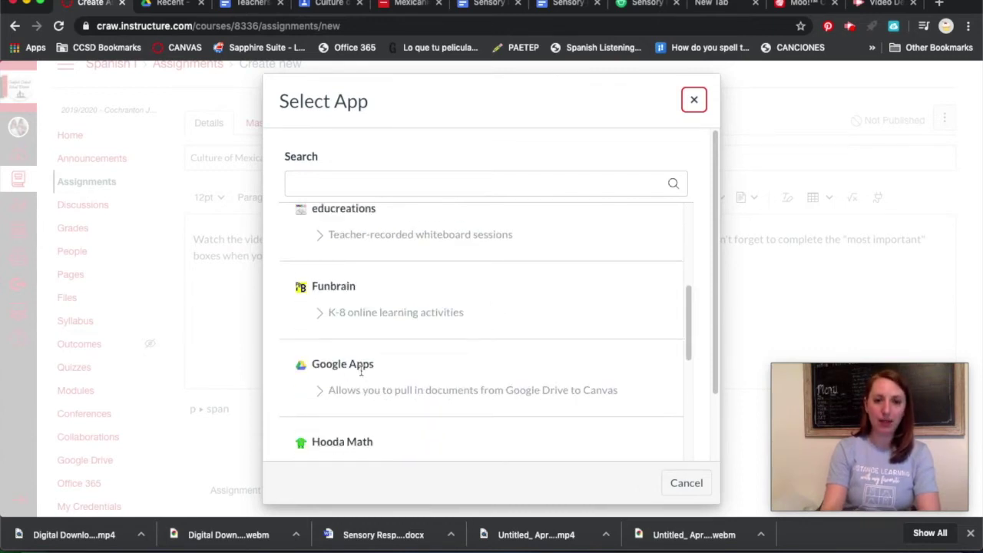
pyautogui.click(369, 392)
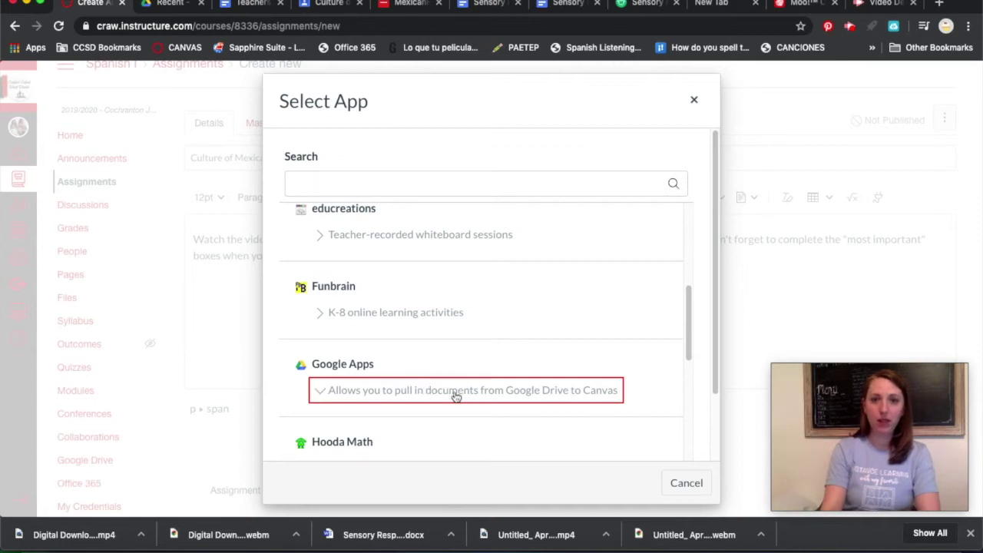
pyautogui.click(341, 364)
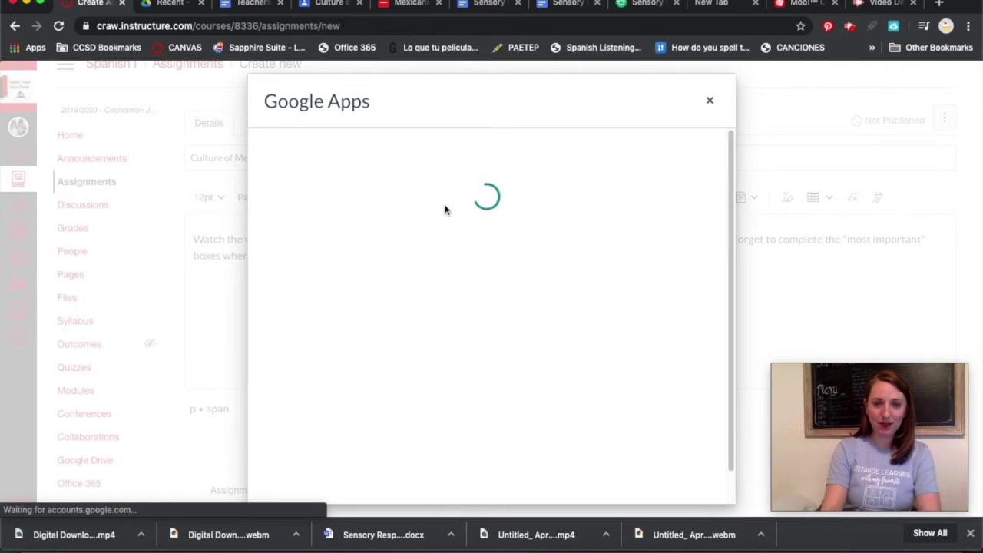
# Search Google Drive for "MexicanFoodTD" and embed the MexicanFoodTD.mp4 video dated April 06, 2020 in the description.
pyautogui.click(291, 147)
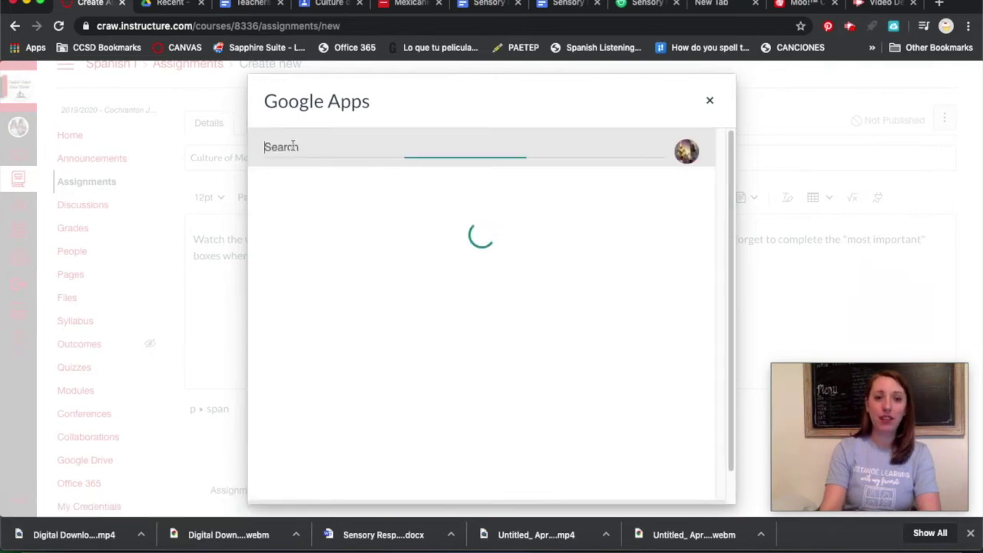
pyautogui.write('Mexi')
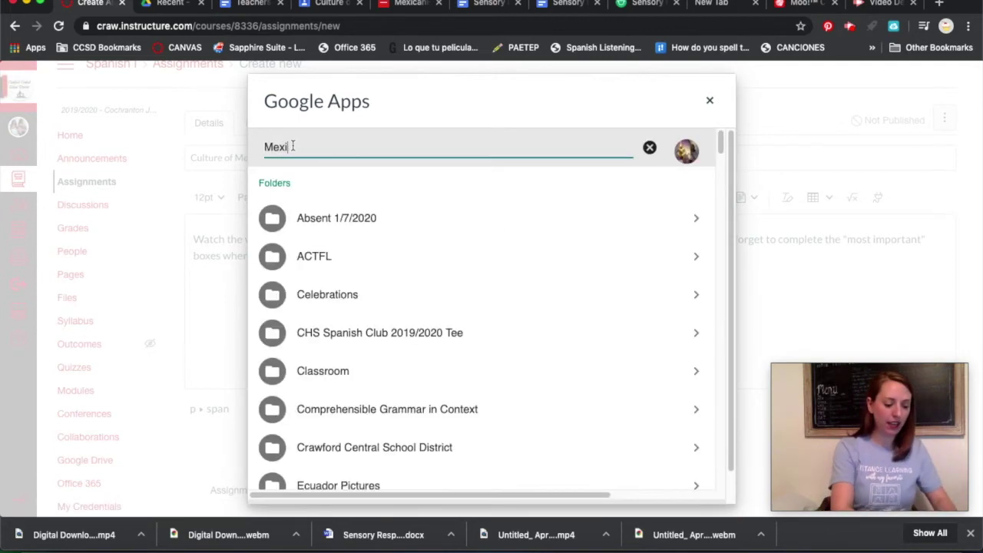
pyautogui.write('canFood')
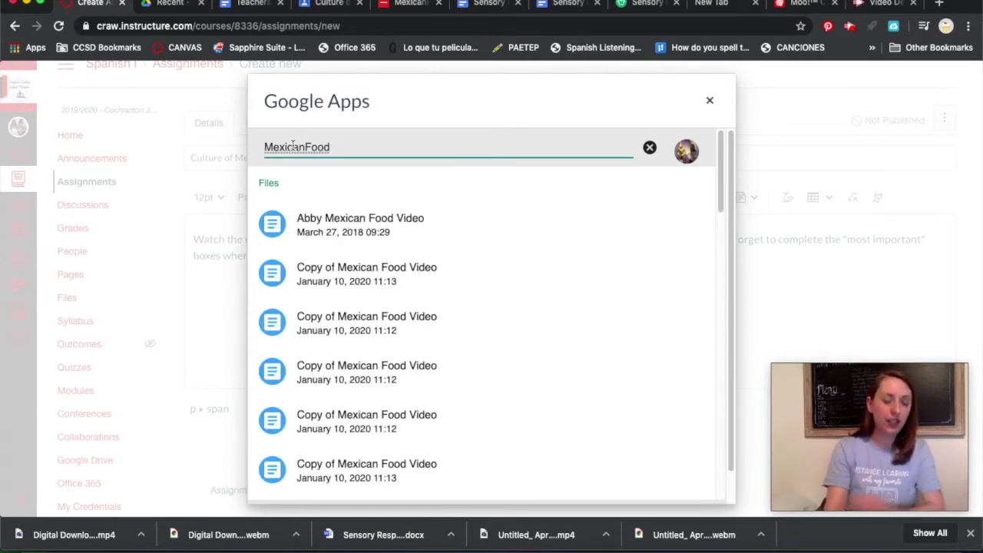
pyautogui.write('TD')
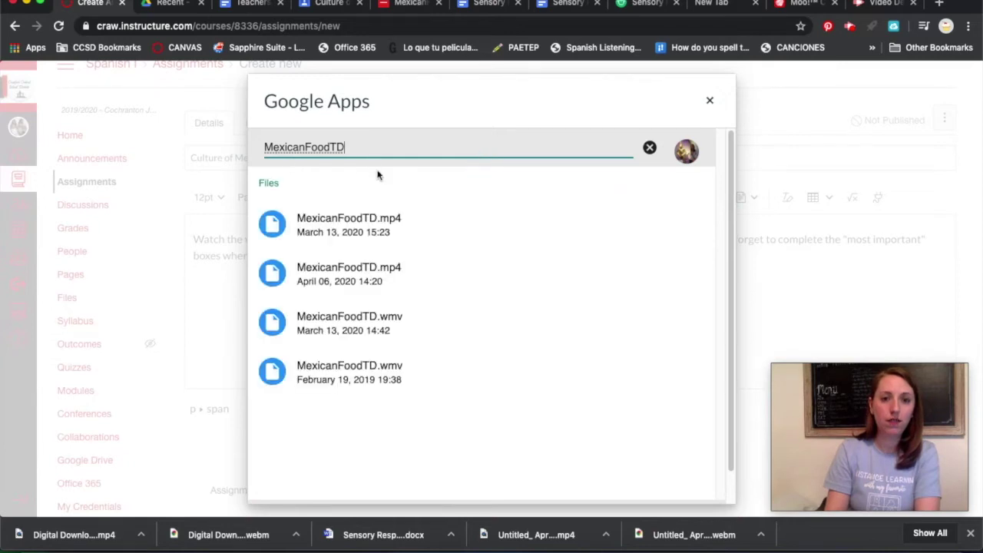
pyautogui.click(372, 281)
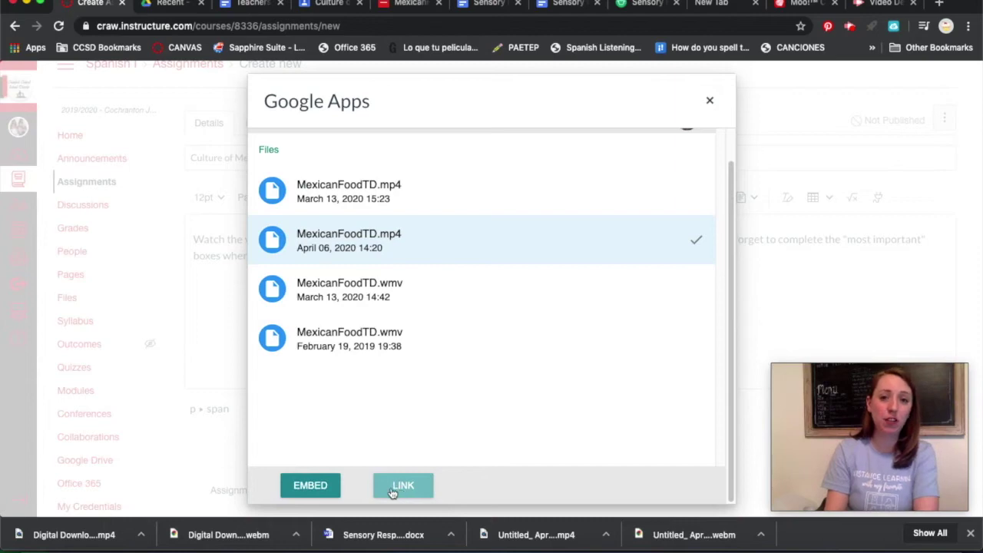
pyautogui.click(313, 484)
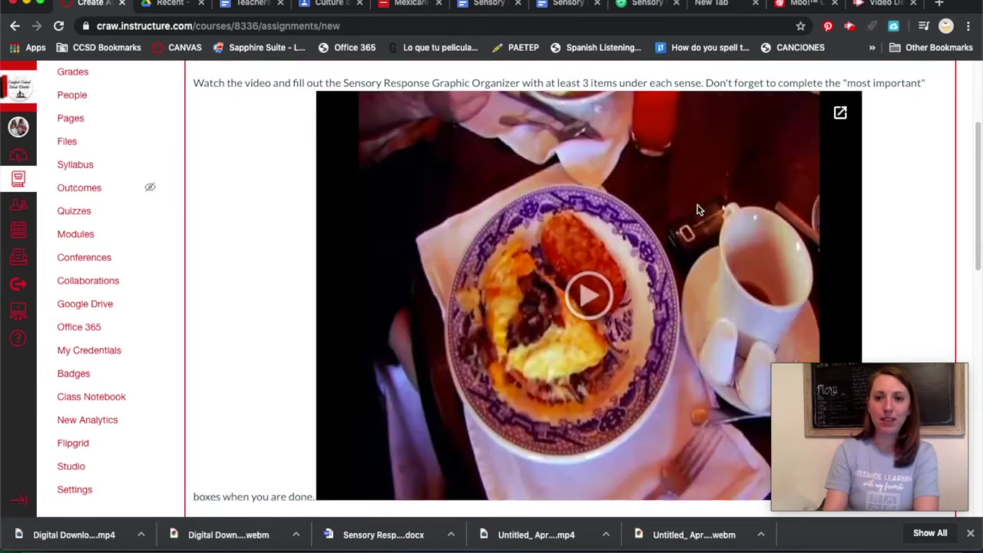
# Try the Online submission type for the assignment, then set it back to External Tool.
pyautogui.scroll(-4, 676, 250)
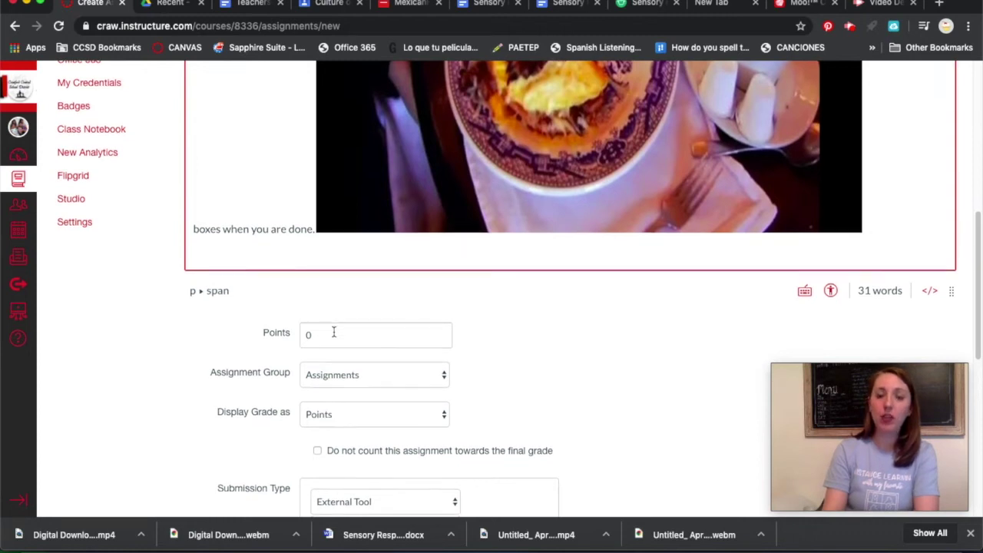
pyautogui.scroll(-1, 336, 346)
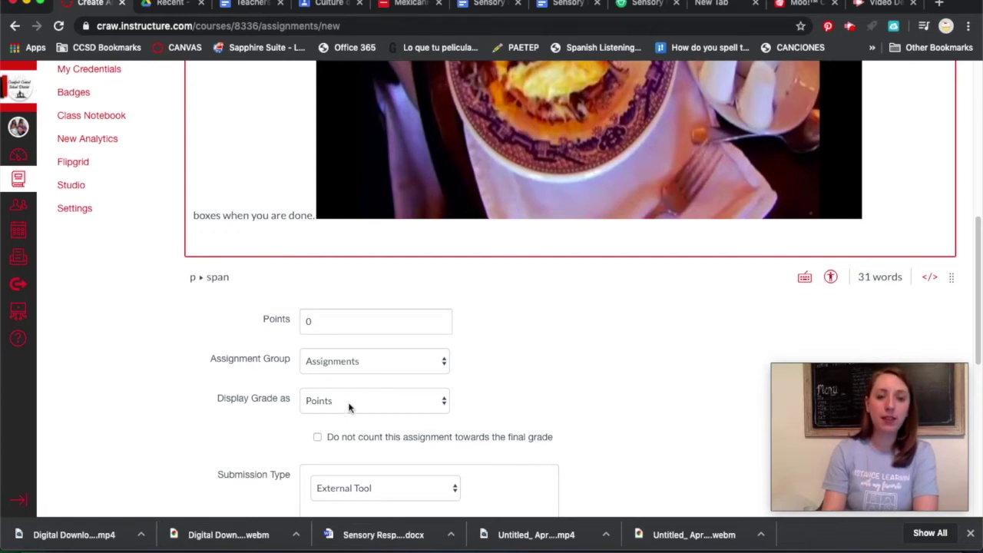
pyautogui.scroll(-1, 348, 400)
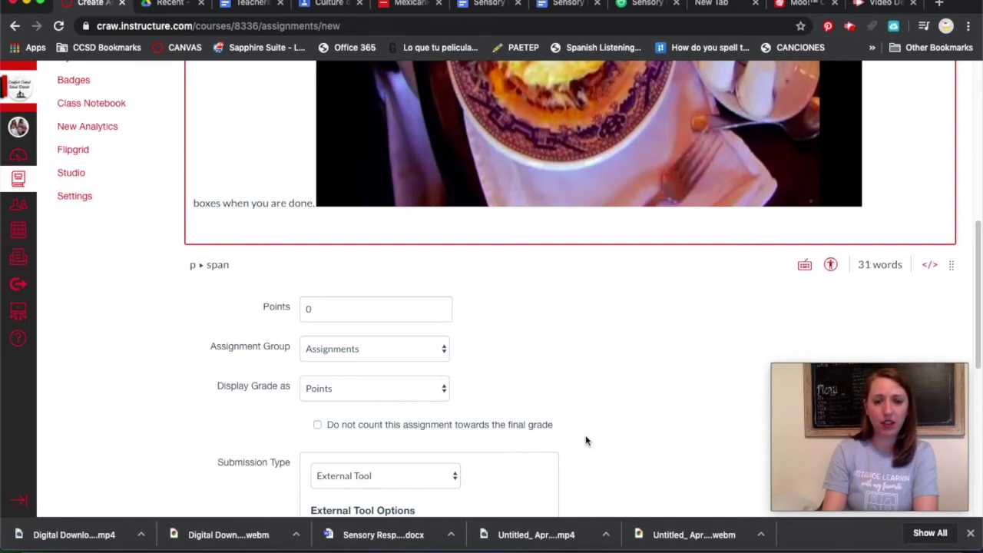
pyautogui.scroll(-3, 592, 441)
pyautogui.scroll(-2, 463, 451)
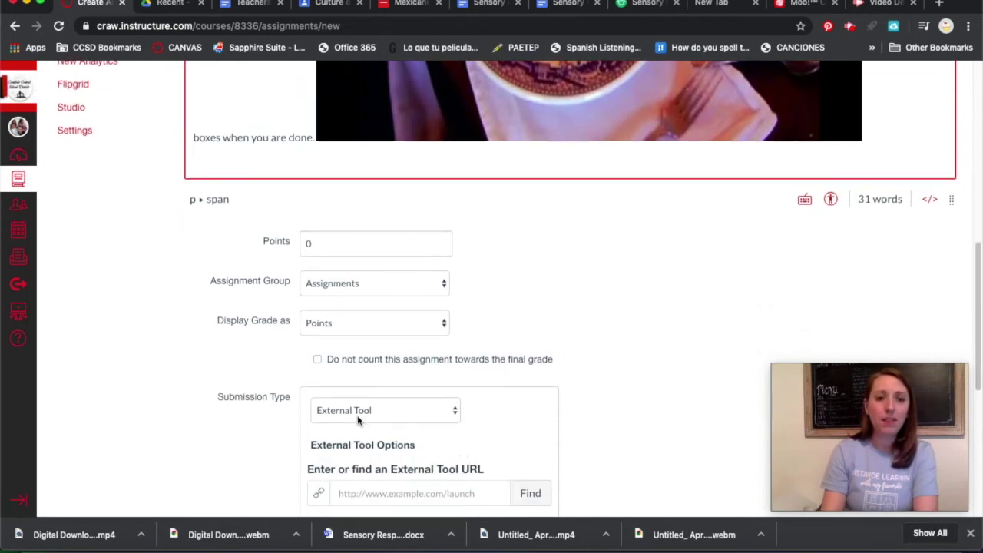
pyautogui.scroll(-5, 361, 417)
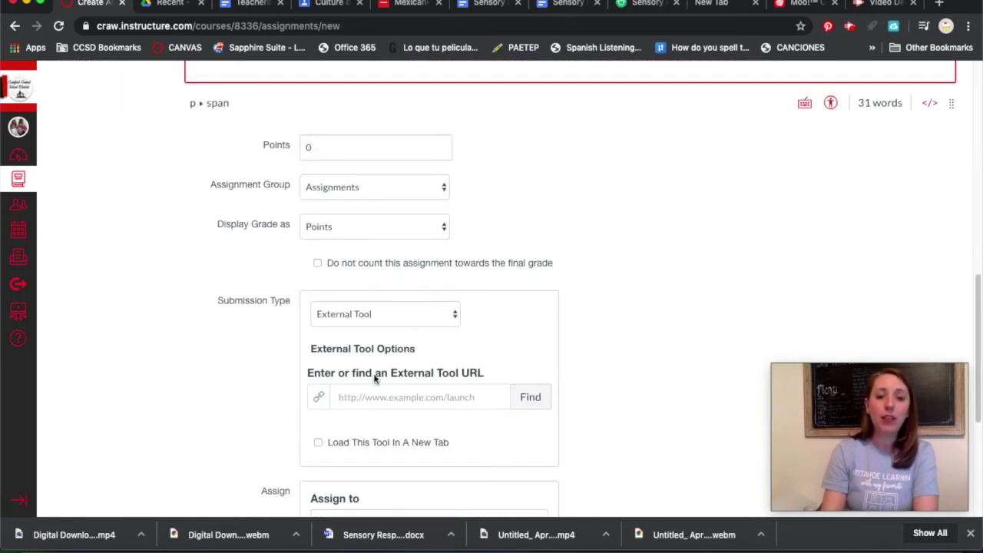
pyautogui.click(367, 316)
pyautogui.click(346, 288)
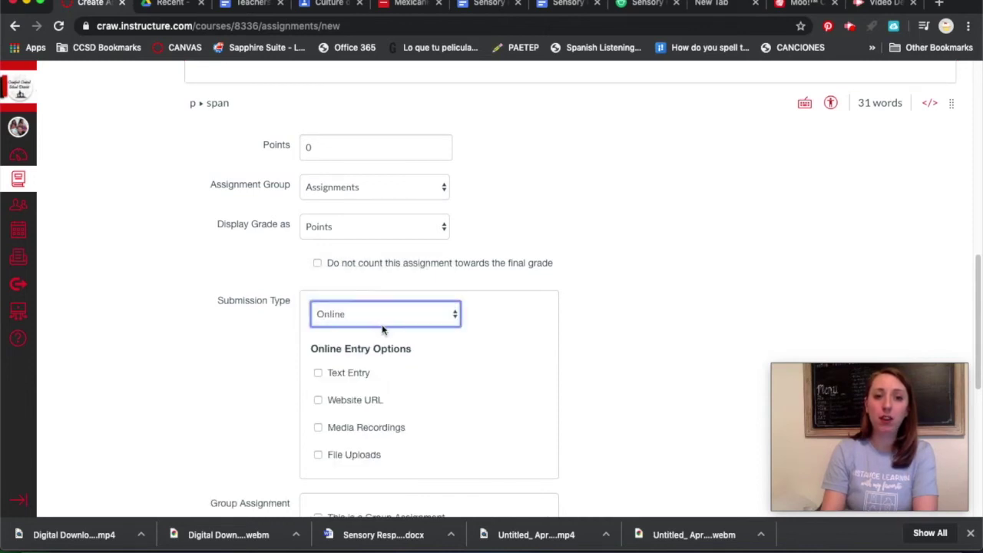
pyautogui.click(376, 319)
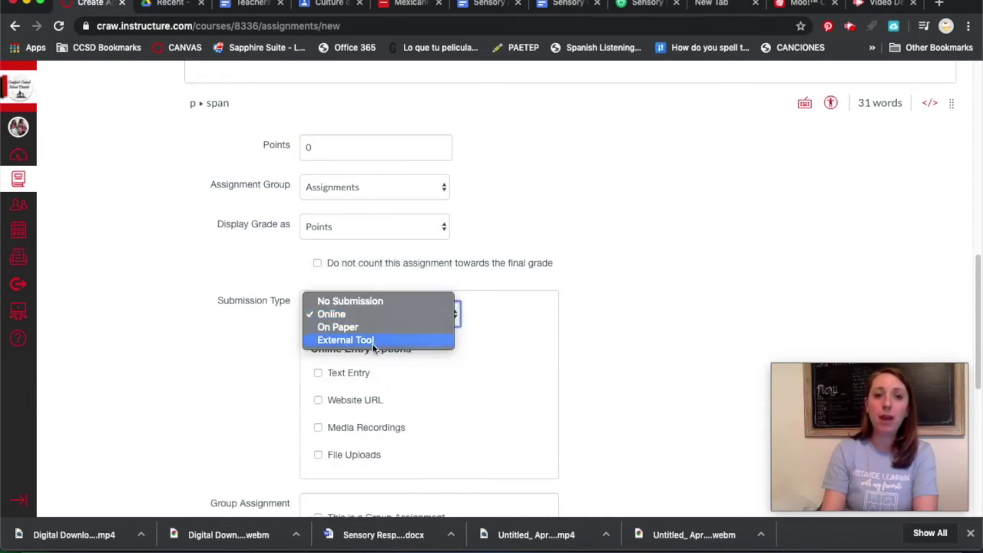
pyautogui.click(374, 341)
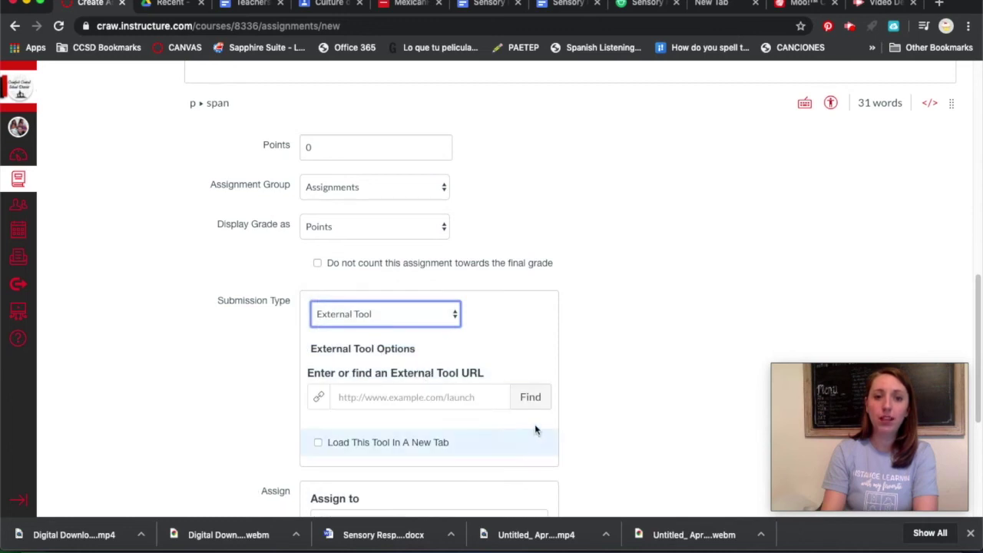
# Find an external tool for the submission and choose Google Docs Cloud Assignment.
pyautogui.click(530, 397)
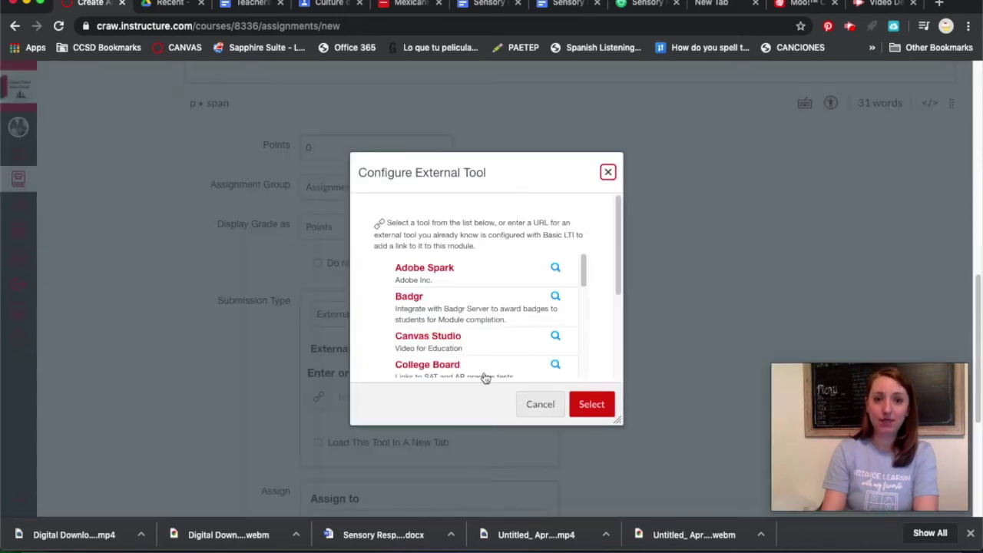
pyautogui.scroll(-3, 434, 299)
pyautogui.scroll(-5, 451, 329)
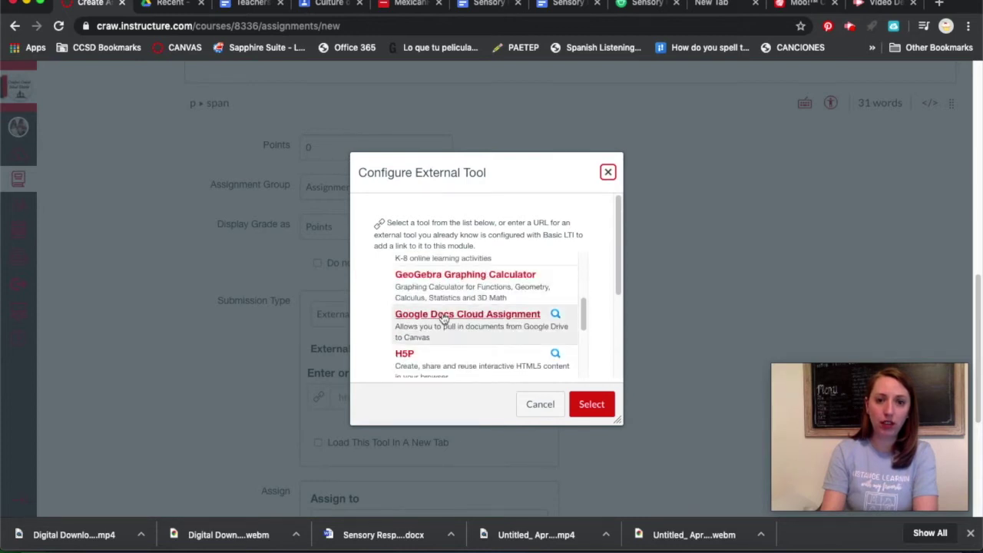
pyautogui.click(445, 321)
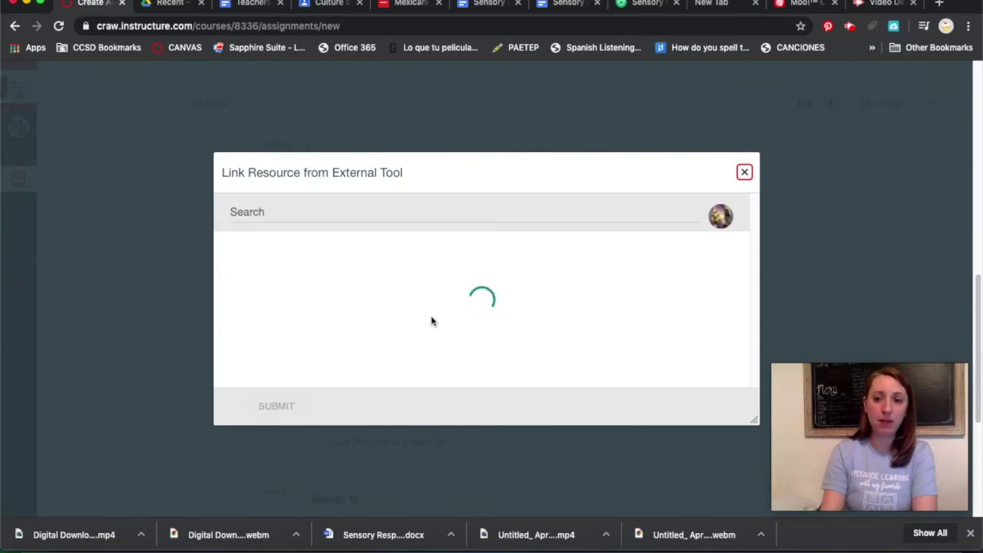
# Search the Google Drive files for "Sensory Response".
pyautogui.click(293, 214)
pyautogui.write('Sensoru')
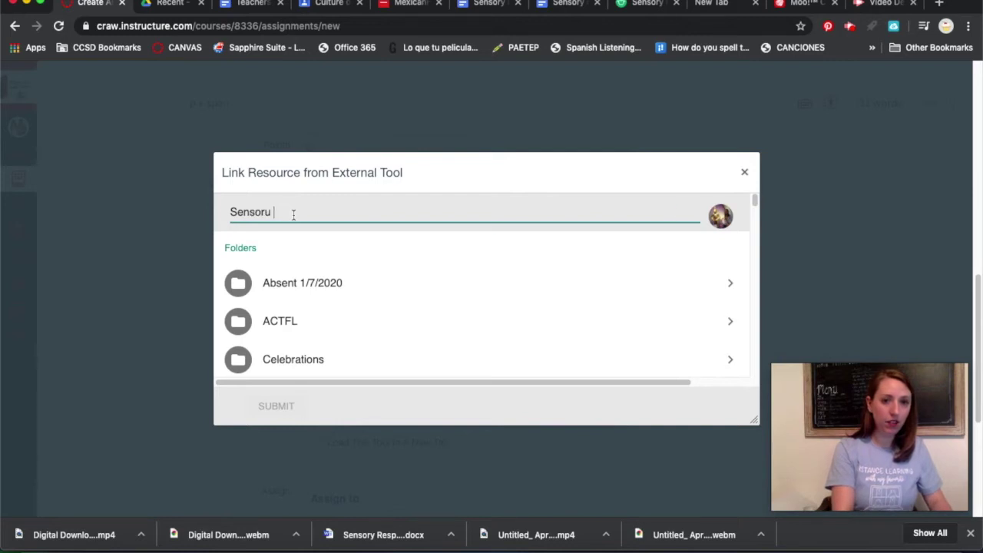
pyautogui.press('BackSpace')
pyautogui.write('y Res')
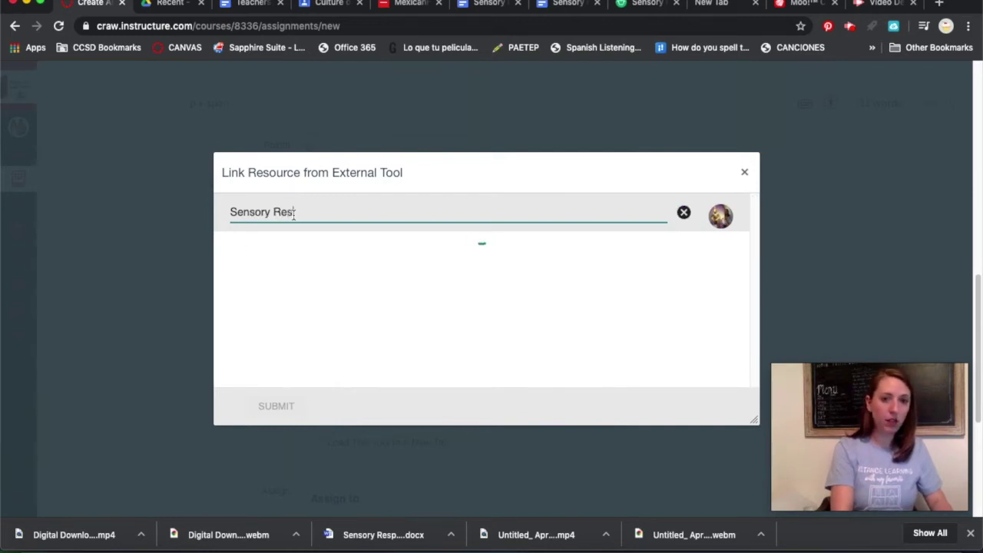
pyautogui.write('ponse')
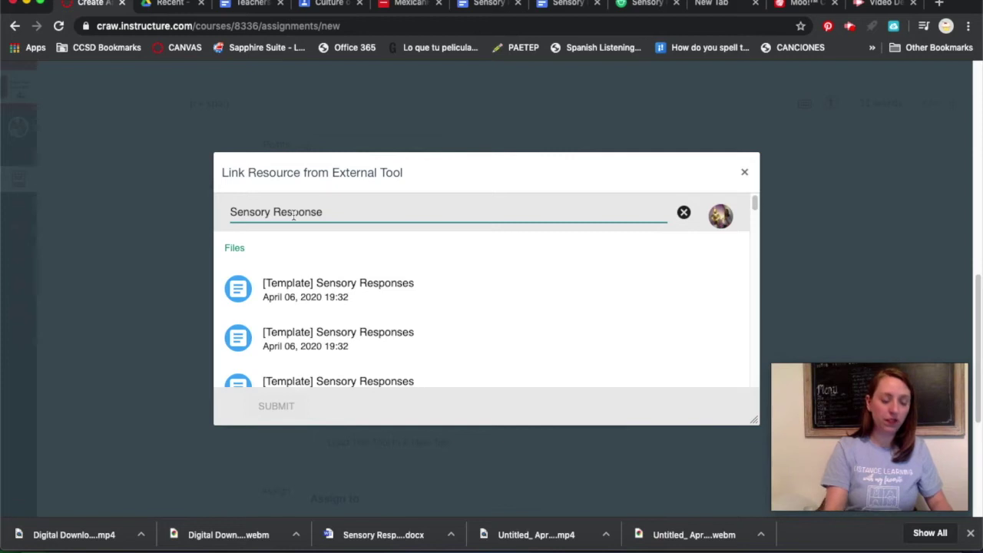
# Submit the original "Sensory Responses" document dated April 06, 2020 20:09 as the linked resource and confirm the external tool selection.
pyautogui.scroll(-5, 336, 307)
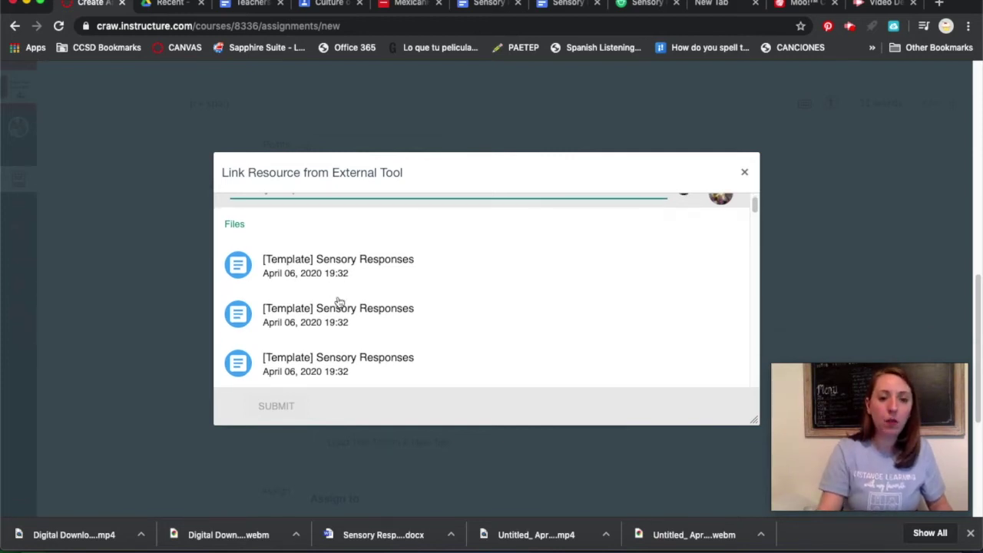
pyautogui.scroll(-5, 342, 305)
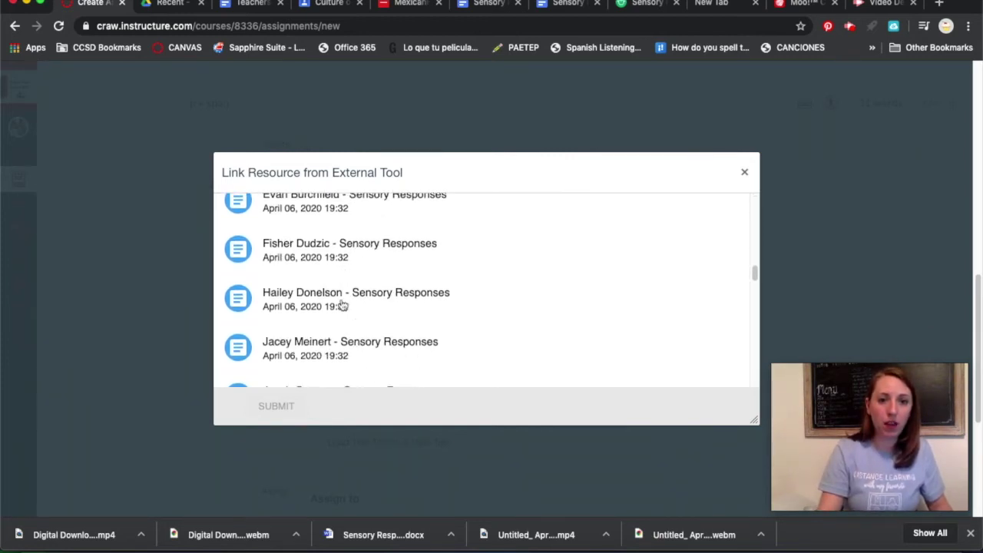
pyautogui.scroll(1, 342, 305)
pyautogui.scroll(-6, 342, 305)
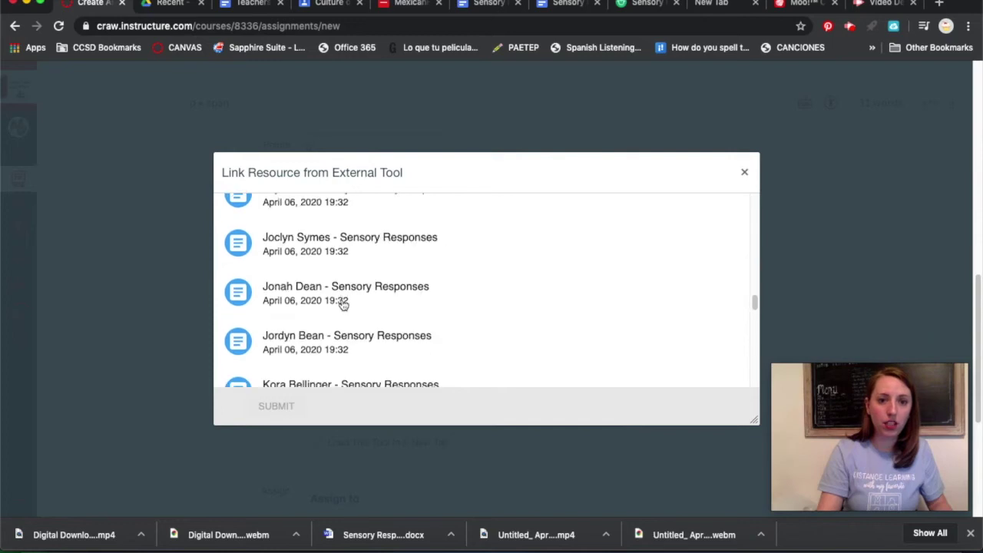
pyautogui.scroll(-6, 344, 305)
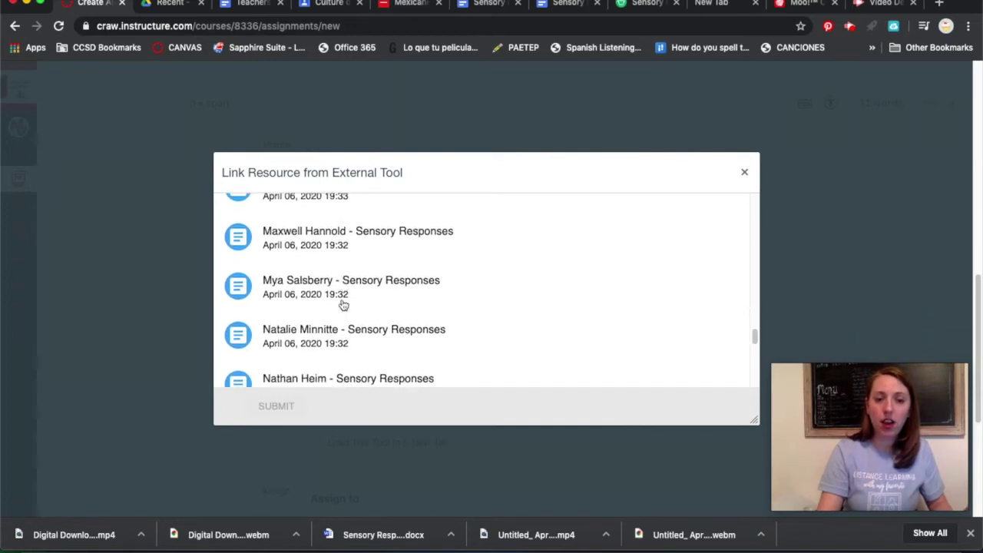
pyautogui.scroll(-5, 343, 305)
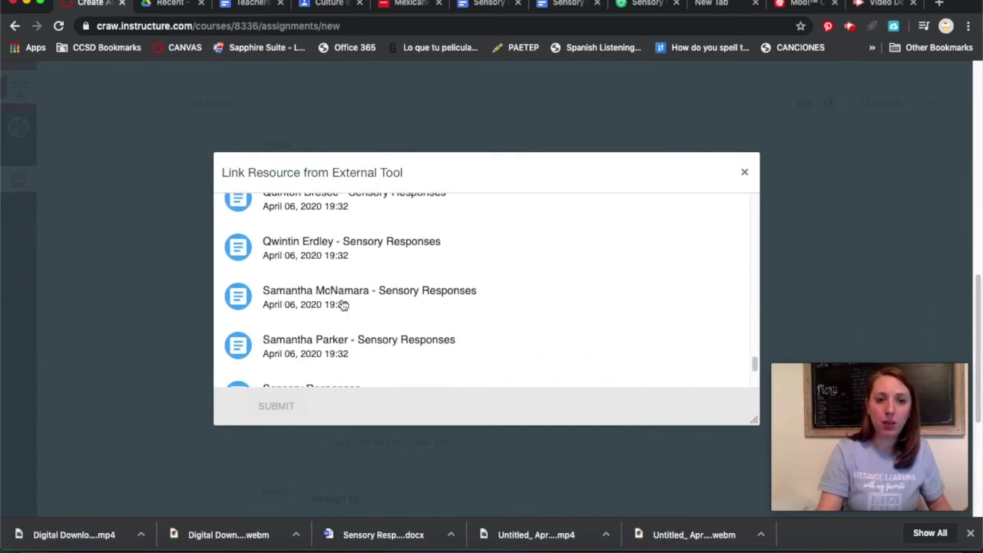
pyautogui.scroll(-2, 343, 305)
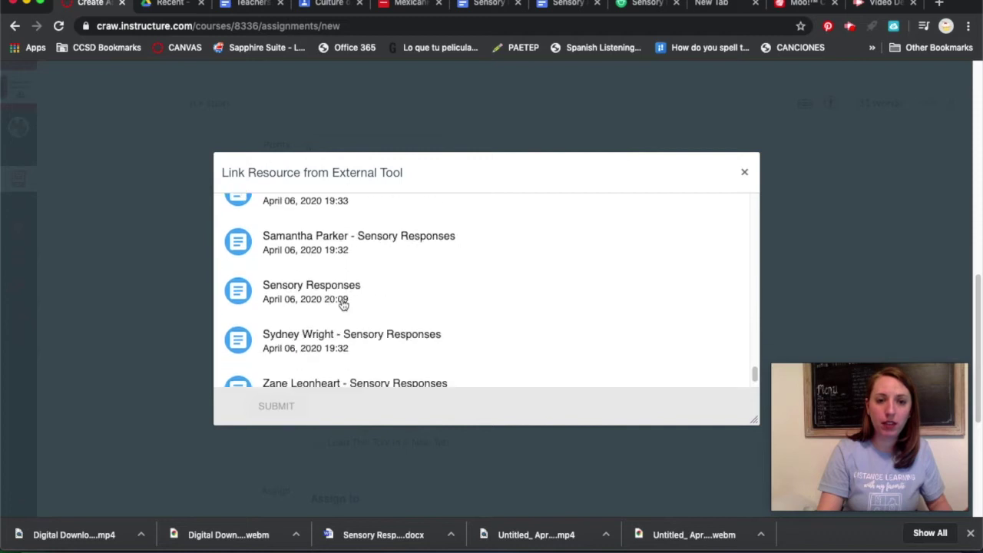
pyautogui.click(344, 300)
pyautogui.click(283, 411)
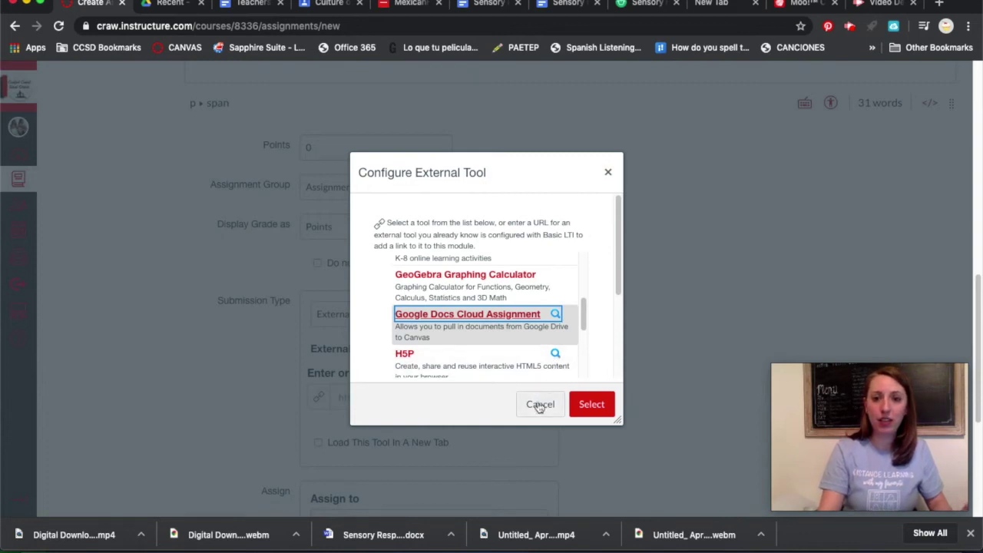
pyautogui.click(593, 404)
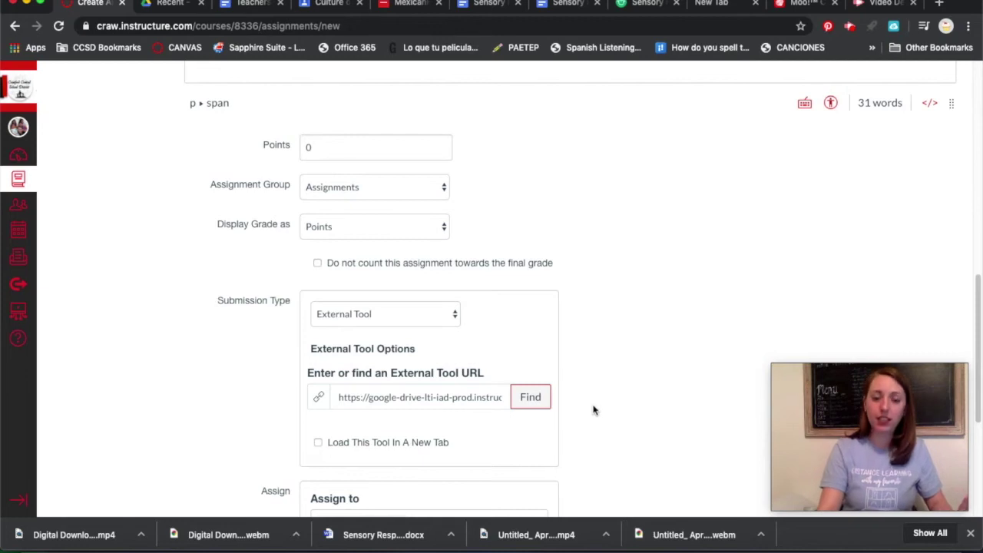
# Set the assignment due on April 30, 2020, and make it available from April 6 until April 30, 2020.
pyautogui.scroll(-3, 592, 408)
pyautogui.scroll(-3, 392, 430)
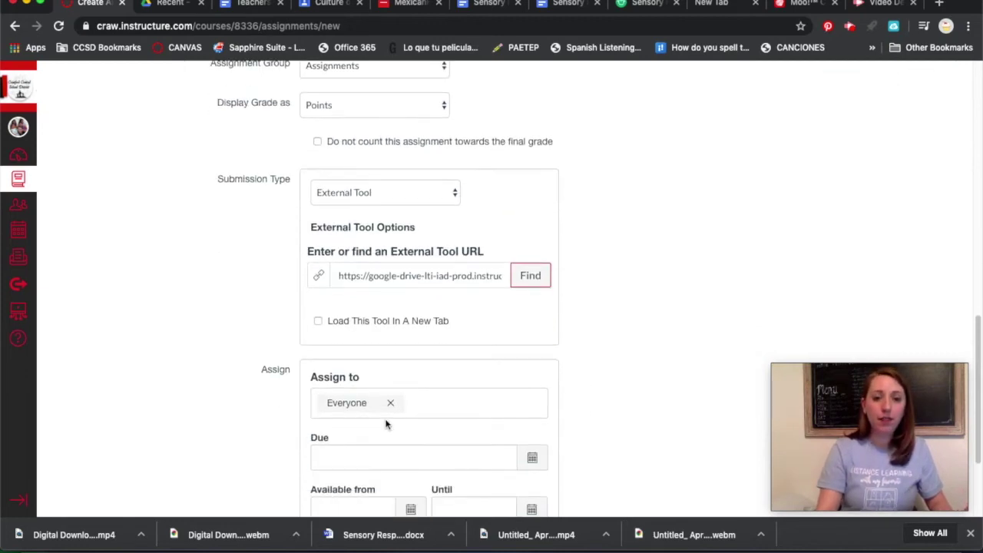
pyautogui.click(533, 377)
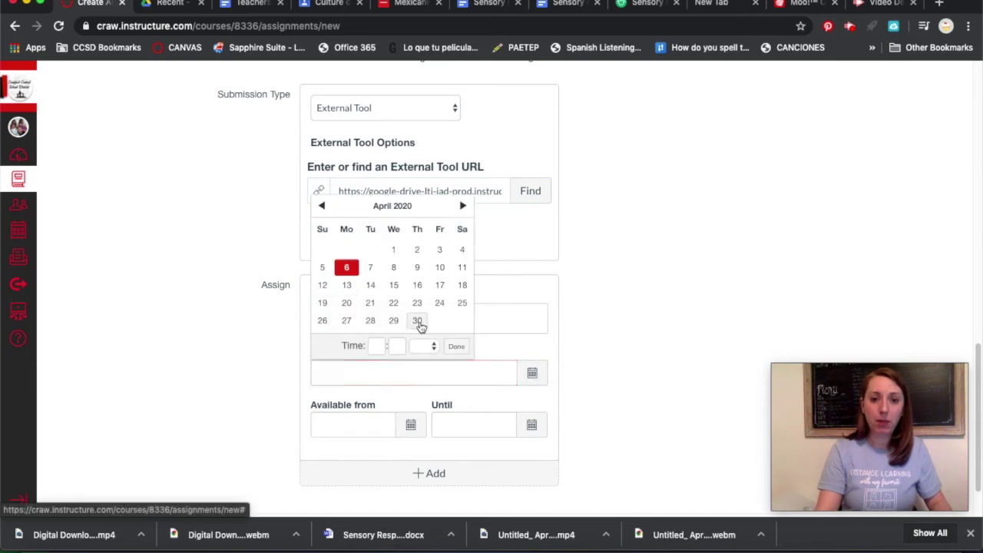
pyautogui.click(417, 320)
pyautogui.click(411, 437)
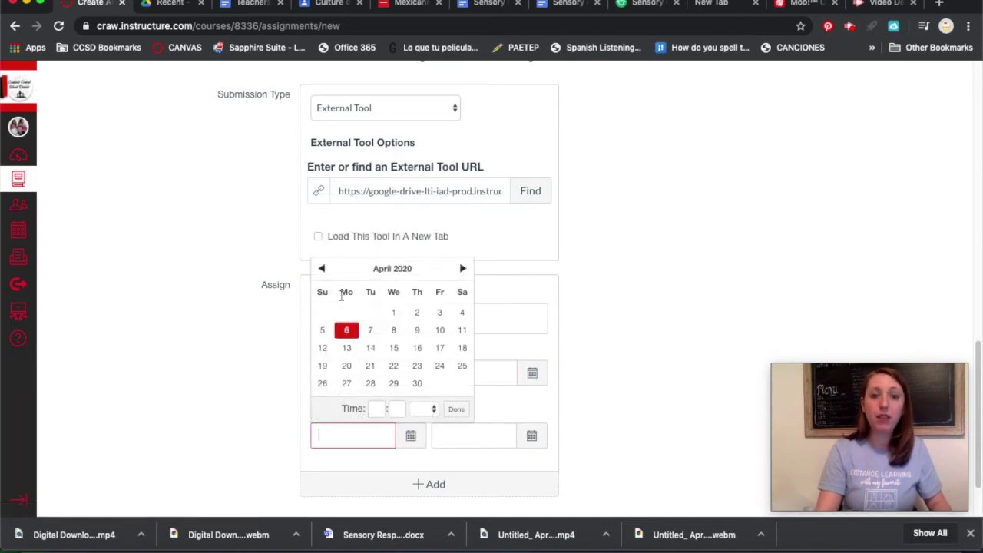
pyautogui.click(353, 336)
pyautogui.click(532, 436)
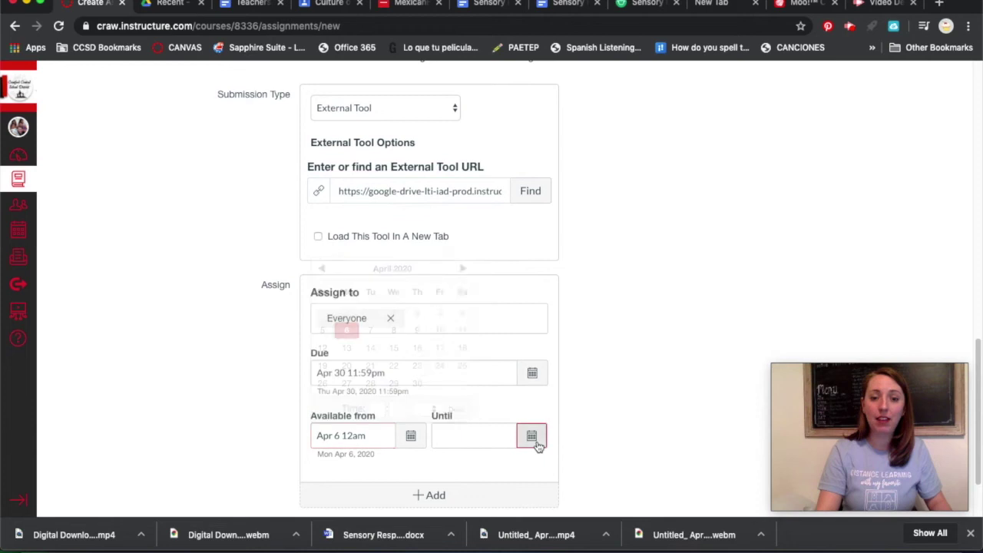
pyautogui.click(537, 383)
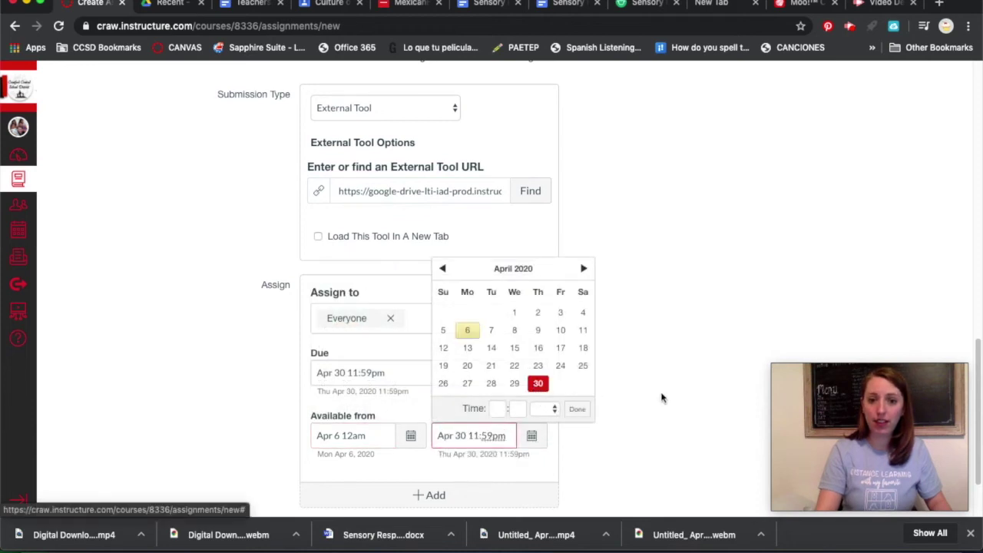
# Save and publish the "Culture of Mexican Food" assignment.
pyautogui.scroll(-2, 668, 428)
pyautogui.moveTo(838, 448); pyautogui.dragTo(139, 432)
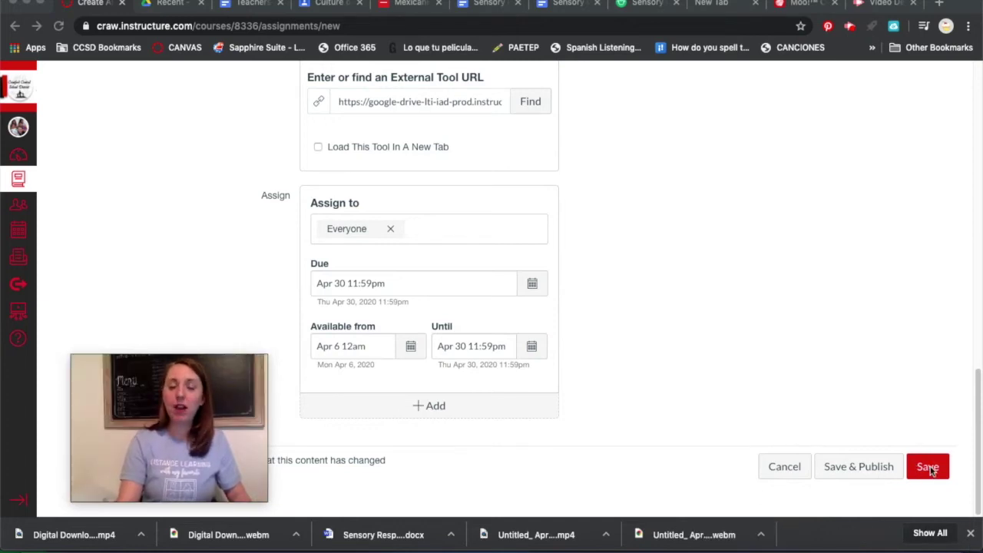
pyautogui.click(864, 473)
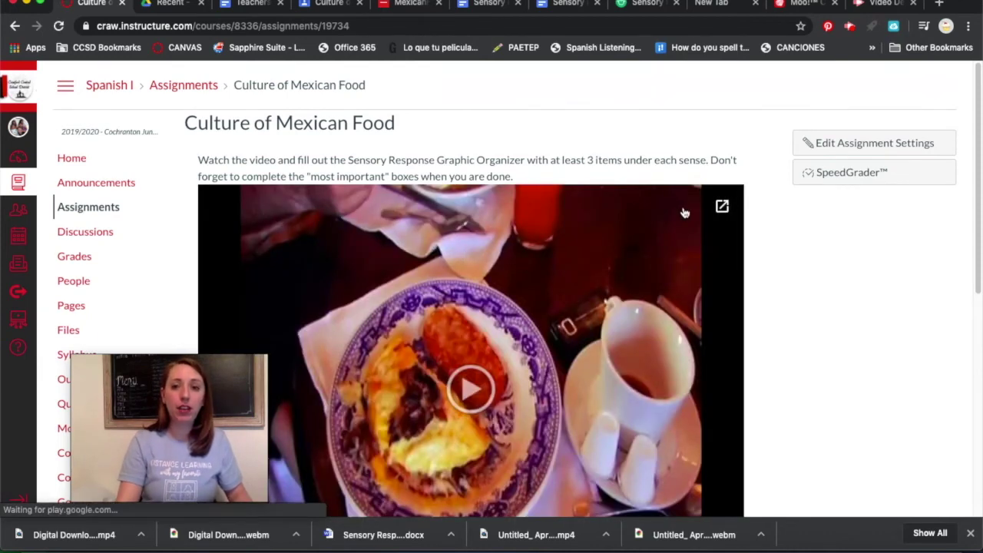
# Review the published assignment's video, Cloud Assignment note and embedded Sensory Responses organizer, and close the low disk space notification.
pyautogui.scroll(-10, 572, 290)
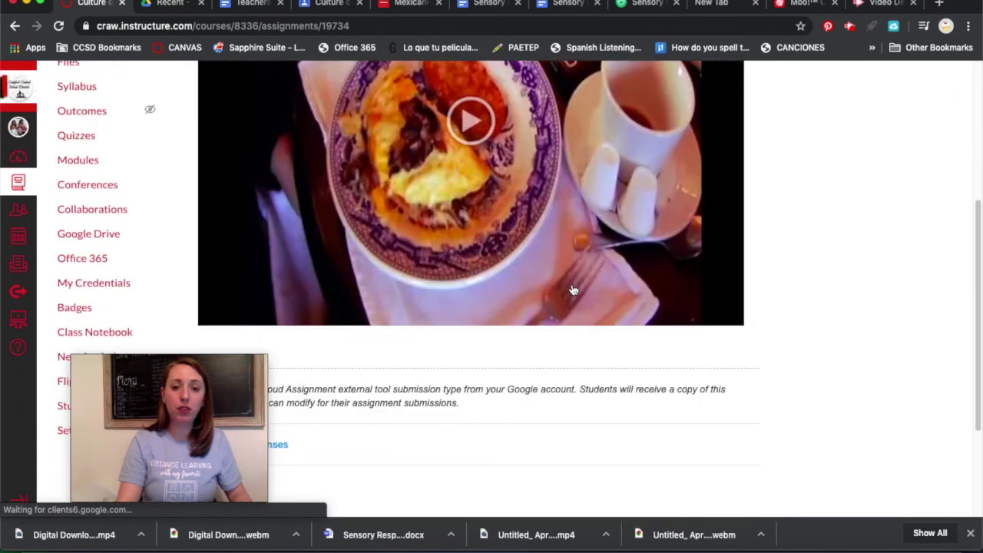
pyautogui.scroll(-1, 516, 318)
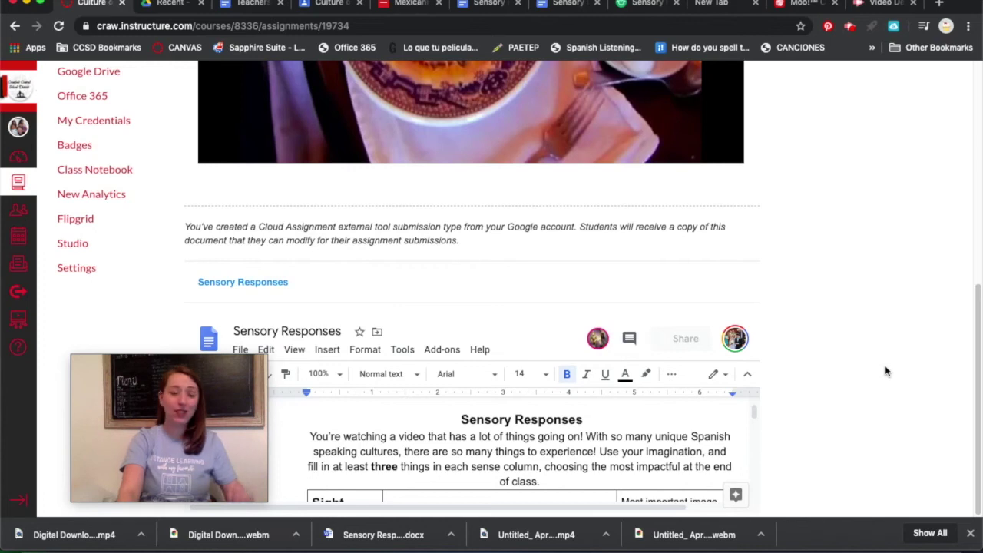
pyautogui.scroll(-3, 670, 435)
pyautogui.scroll(-1, 670, 435)
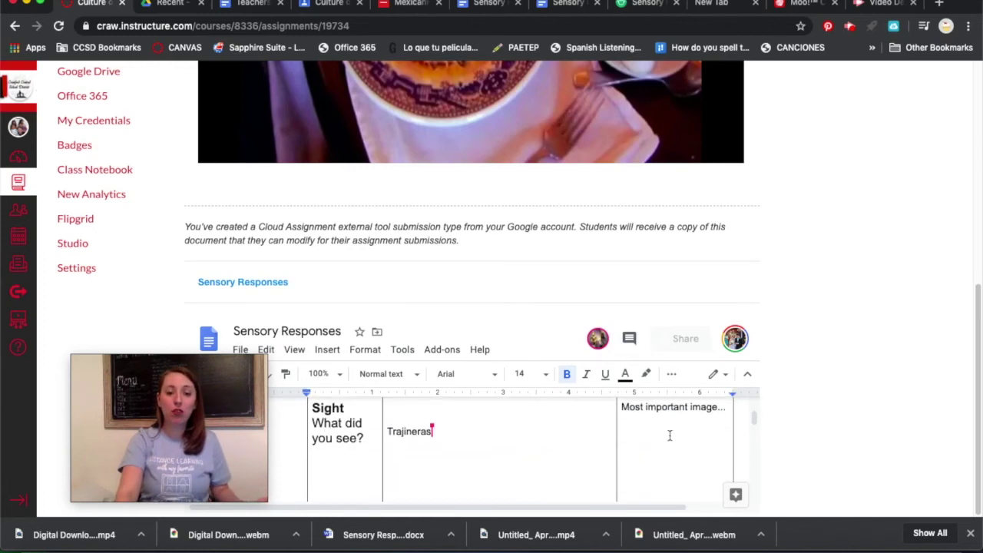
pyautogui.scroll(-6, 595, 457)
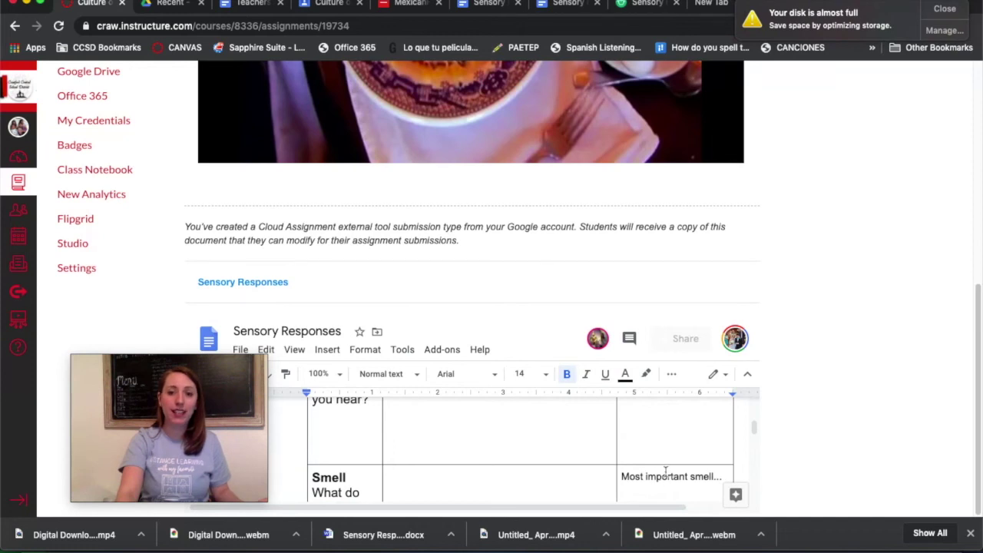
pyautogui.scroll(2, 554, 246)
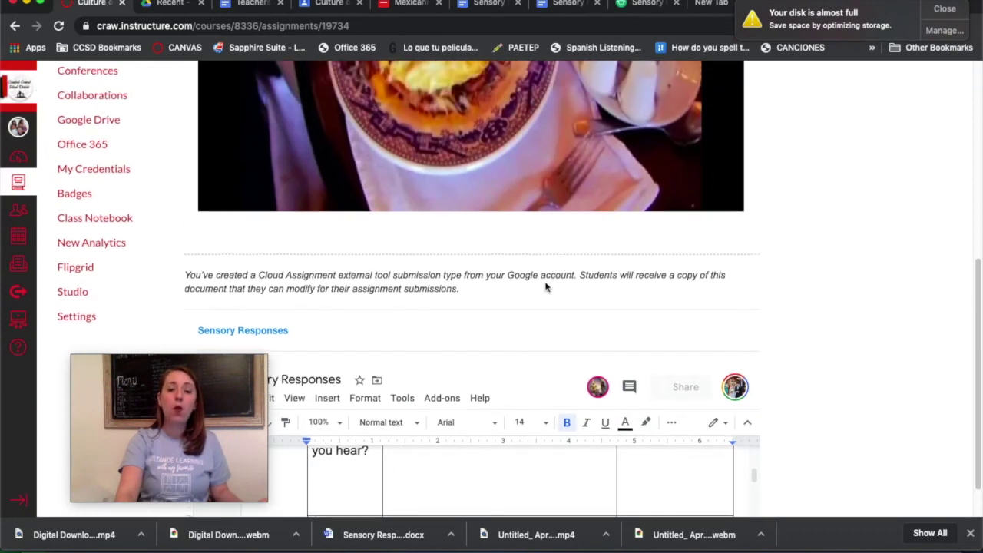
pyautogui.scroll(-1, 419, 304)
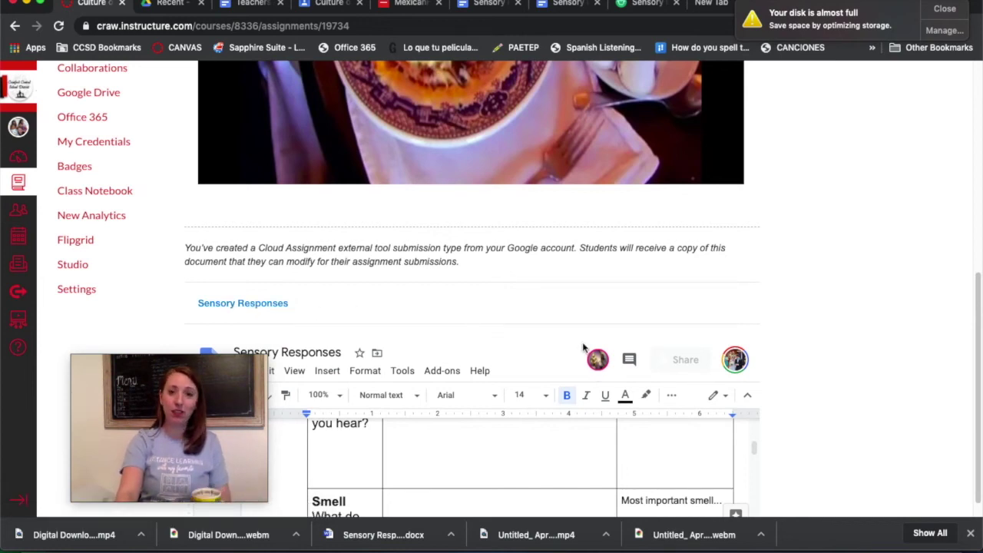
pyautogui.click(944, 9)
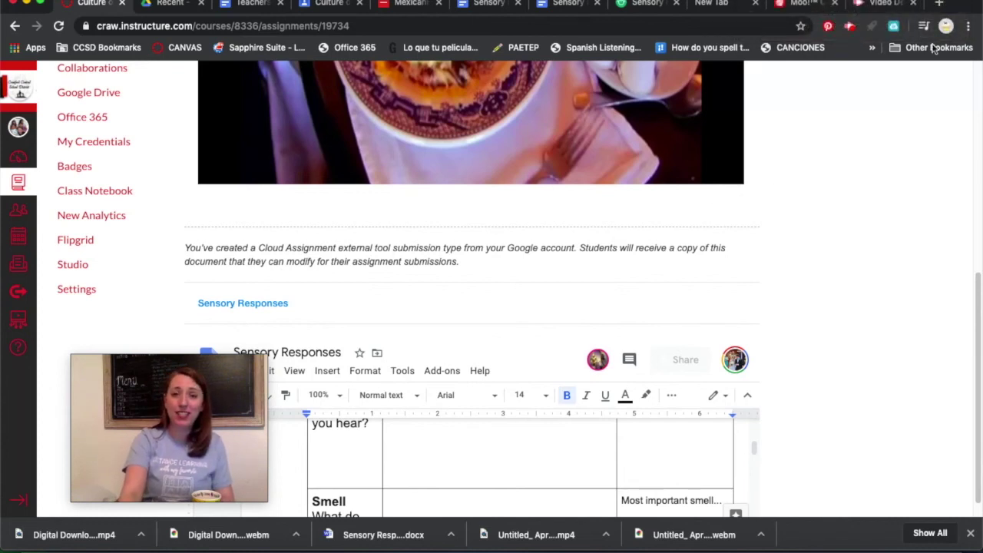